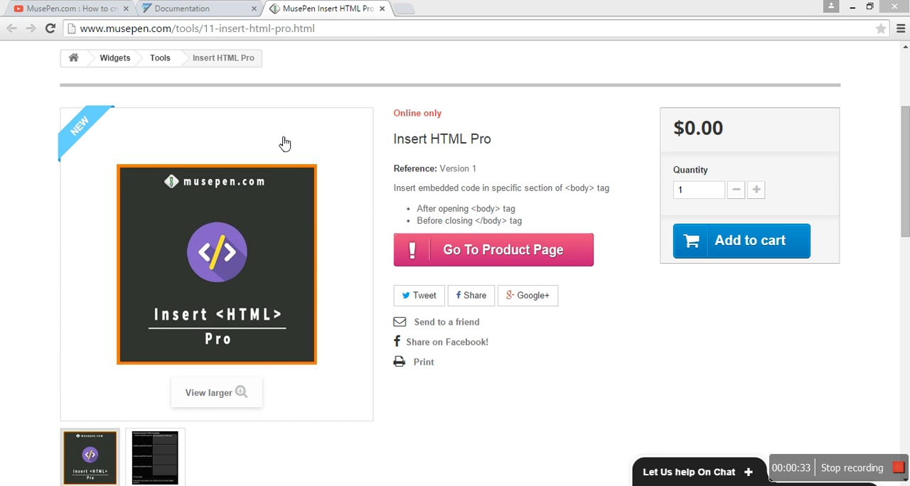
- Review the YouTube video's embed code and the Chartbeat documentation's instruction for placing the Part 2 script before the closing body tag
left_click(71, 8)
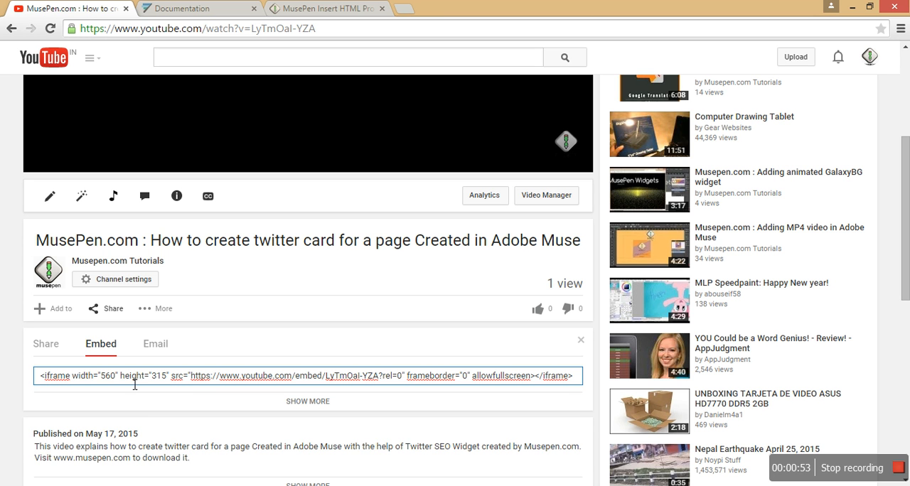
left_click(196, 14)
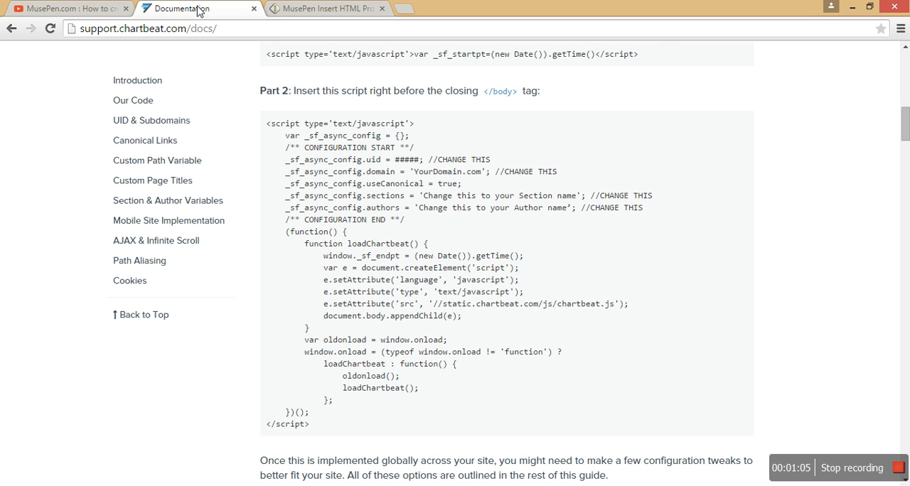
left_click_drag(295, 97, 557, 97)
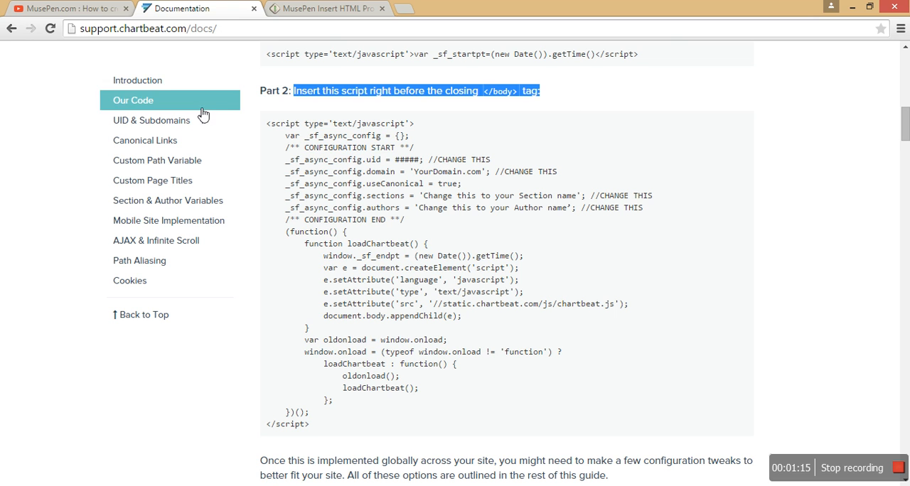
left_click(687, 106)
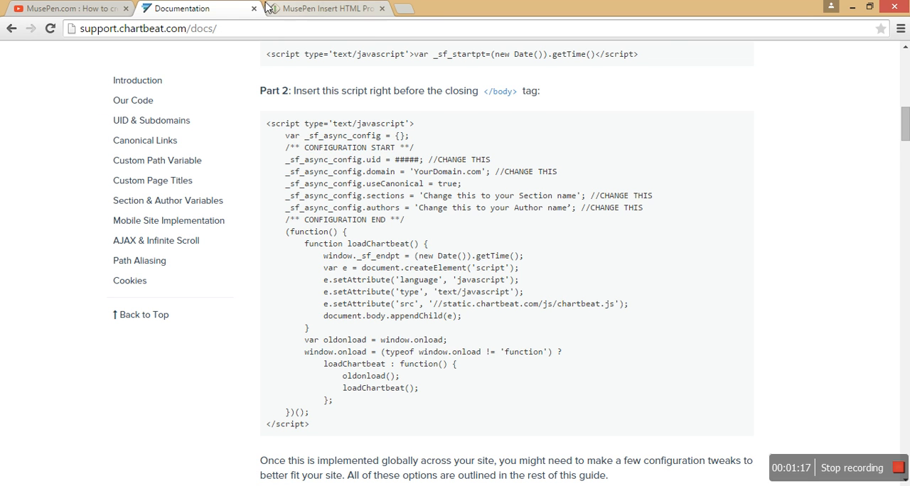
- Examine the Insert HTML Pro product page, including its supported body tag positions and the widget options image
left_click(334, 8)
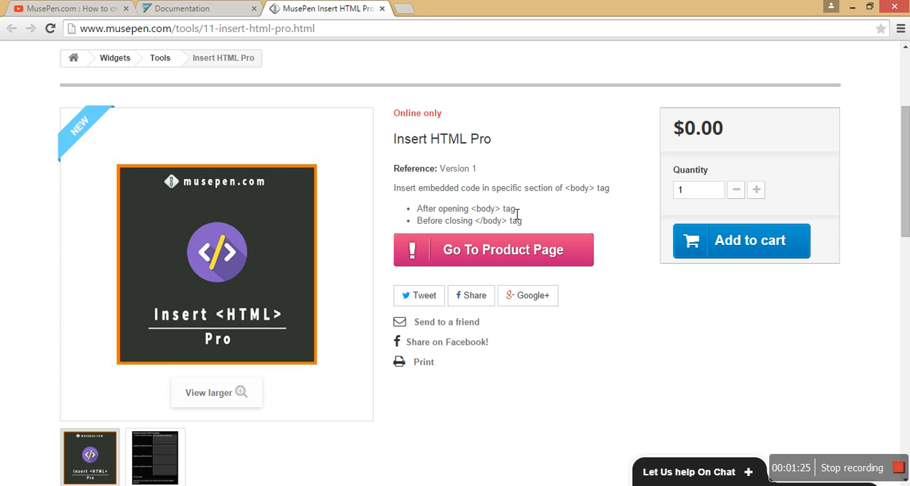
mouse_move(517, 209)
left_mouse_down()
mouse_move(418, 213)
mouse_move(526, 221)
left_mouse_up()
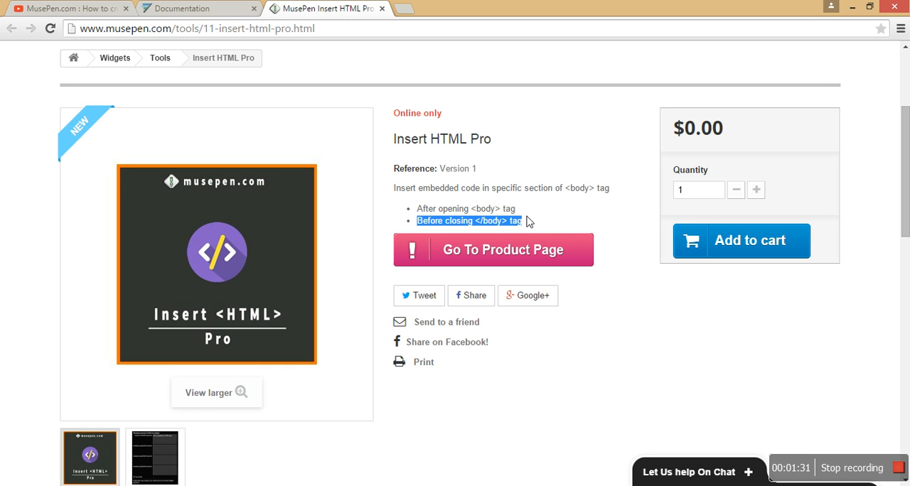
left_click(546, 222)
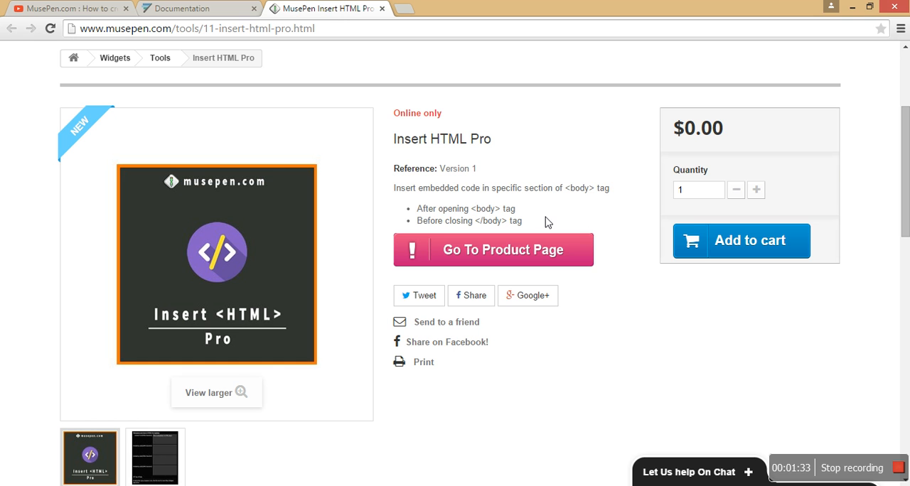
mouse_move(177, 470)
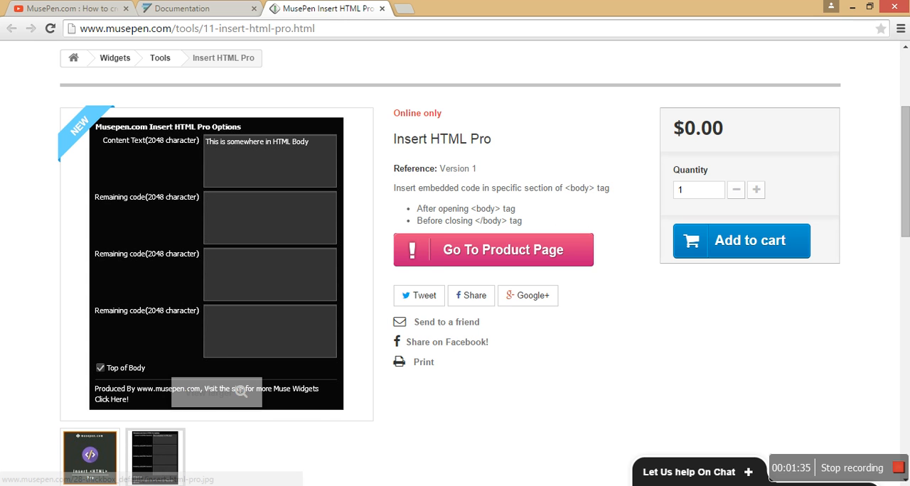
key("alt+Tab")
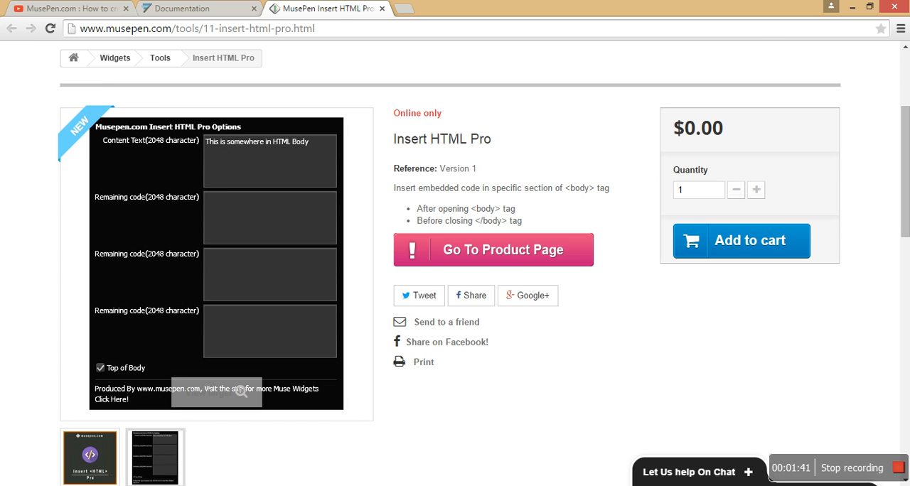
key("alt+Tab")
- Copy the Part 1 script for the opening head tag from the Chartbeat documentation
left_click(182, 9)
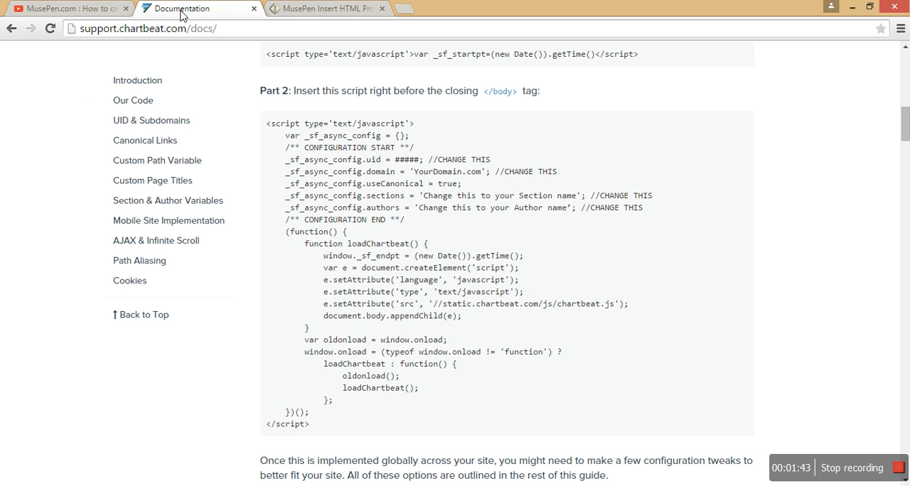
mouse_move(905, 142)
left_mouse_down()
mouse_move(906, 117)
mouse_move(905, 128)
left_mouse_up()
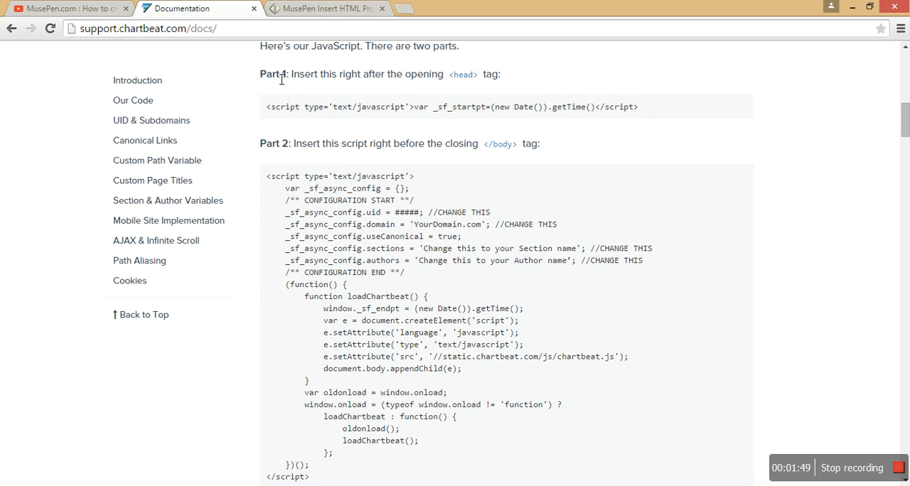
left_click_drag(261, 75, 510, 81)
double_click(506, 81)
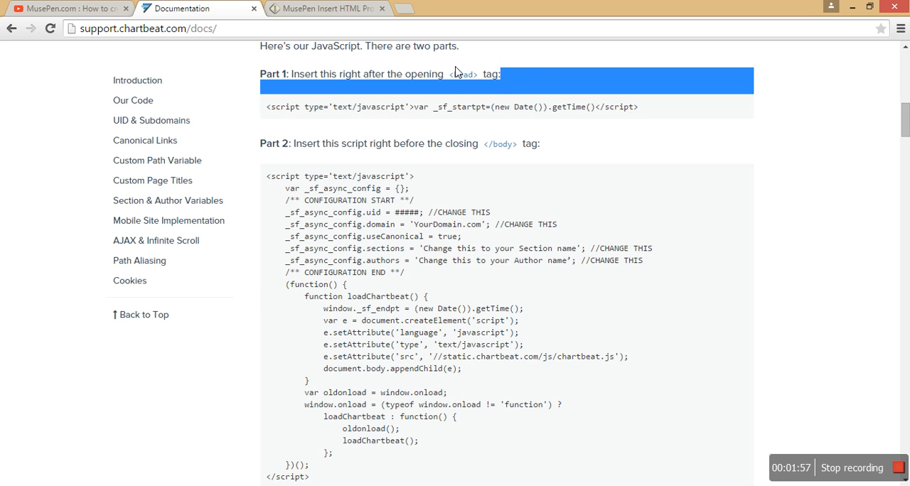
left_click(526, 74)
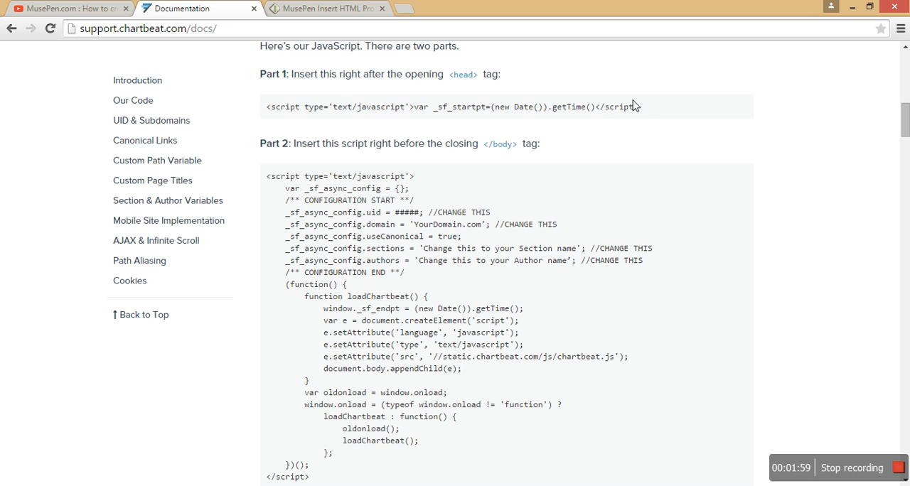
left_click_drag(640, 108, 267, 107)
key("ctrl+c")
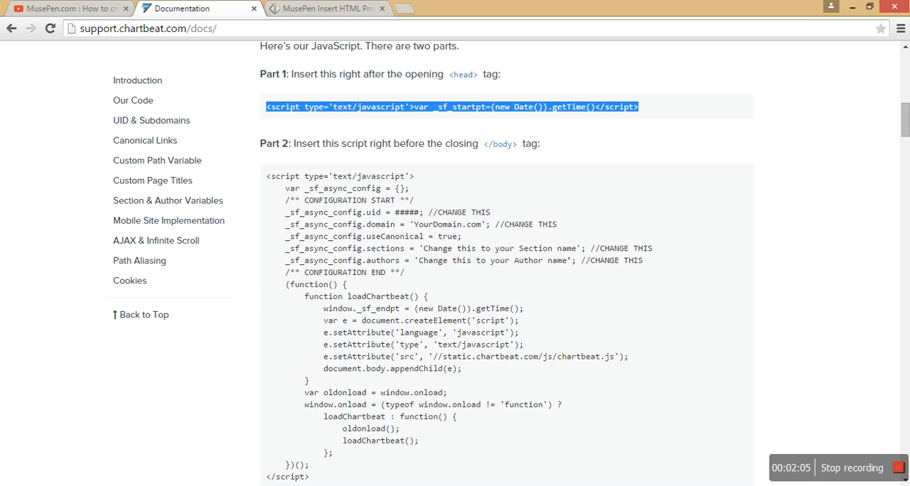
- In Adobe Muse, paste the copied script into the insert HTML page's HTML for <head> metadata and apply the page properties
left_click(155, 485)
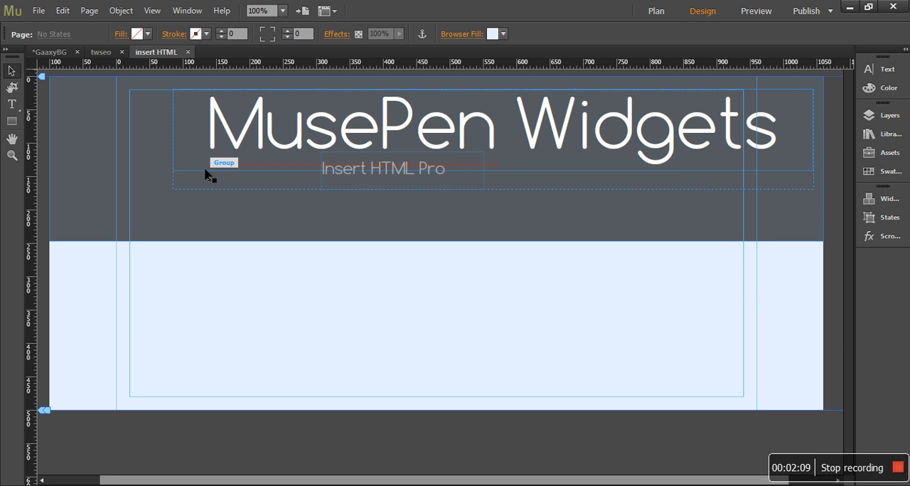
left_click(88, 10)
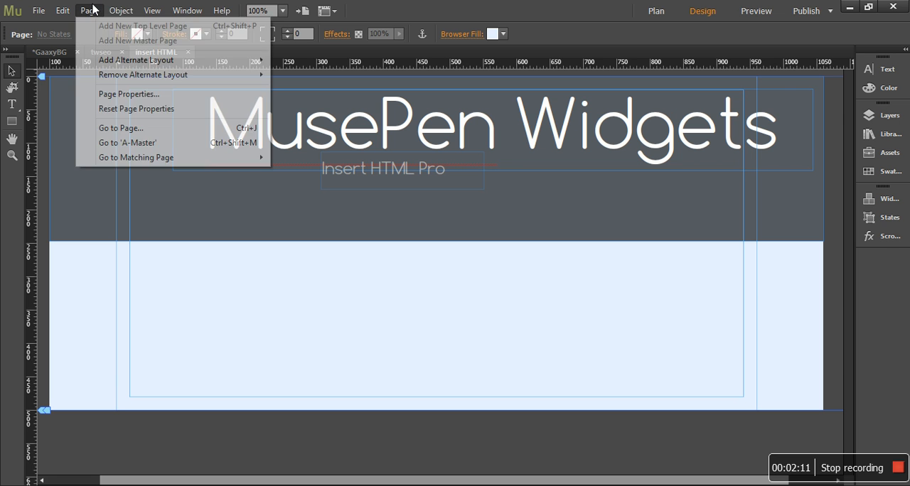
left_click(129, 96)
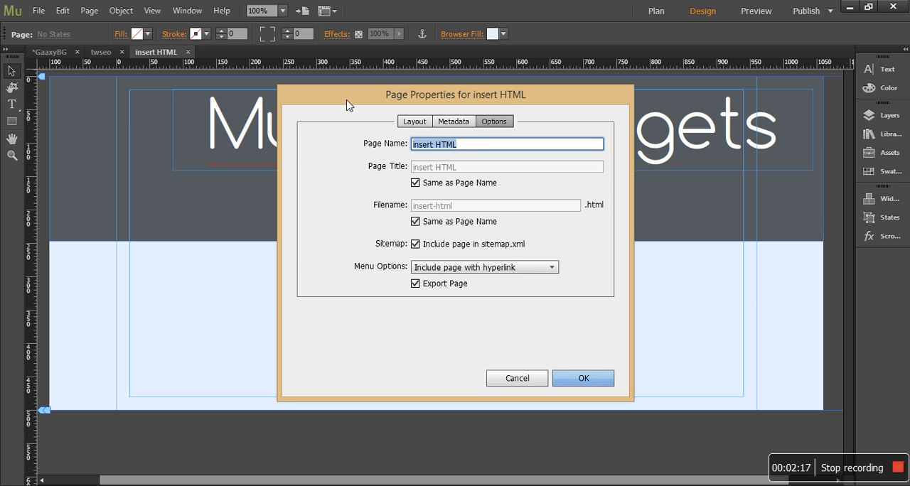
left_click(455, 122)
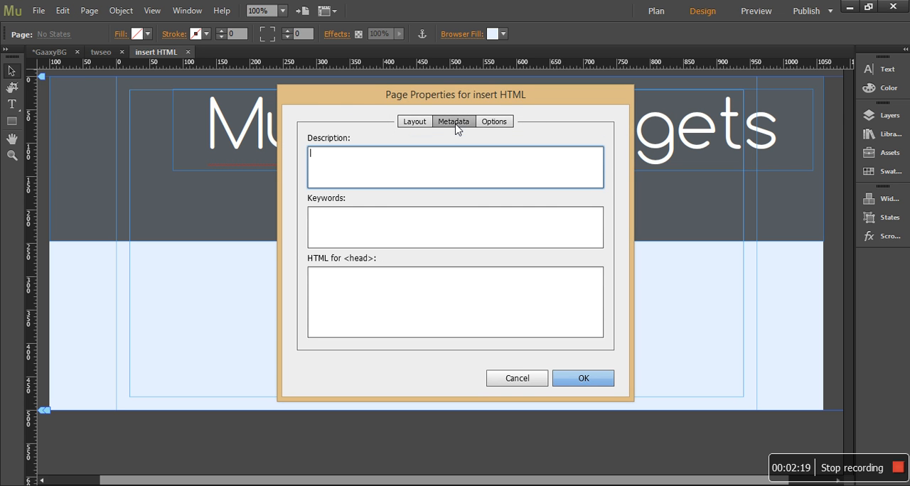
left_click(400, 313)
key("ctrl+v")
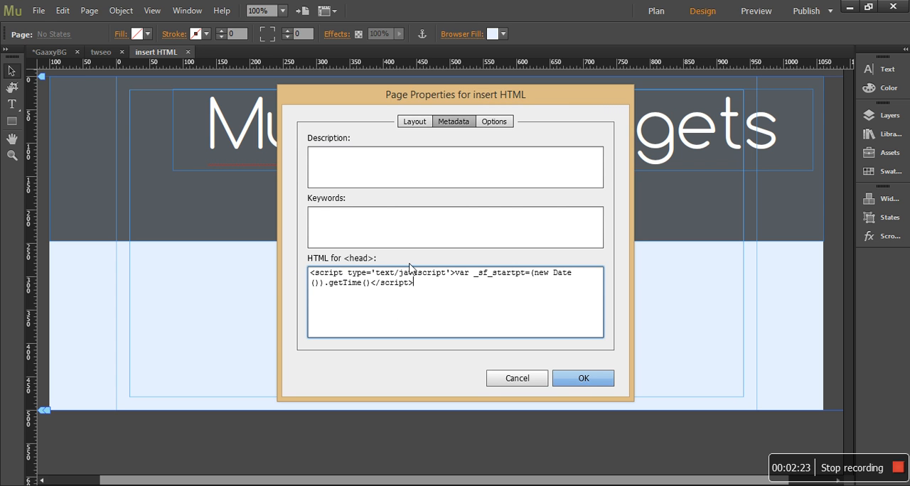
left_click(578, 378)
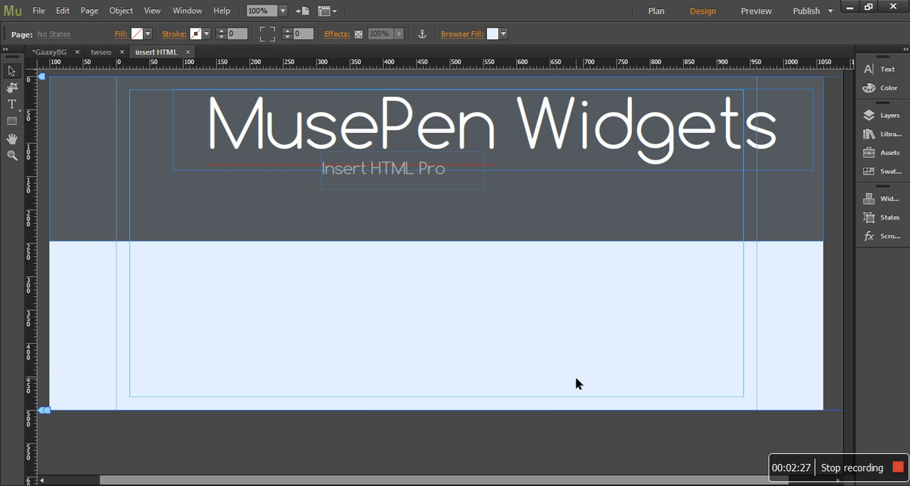
- Preview the page in the browser and inspect its expanded head element down to the custom head HTML
left_click(39, 13)
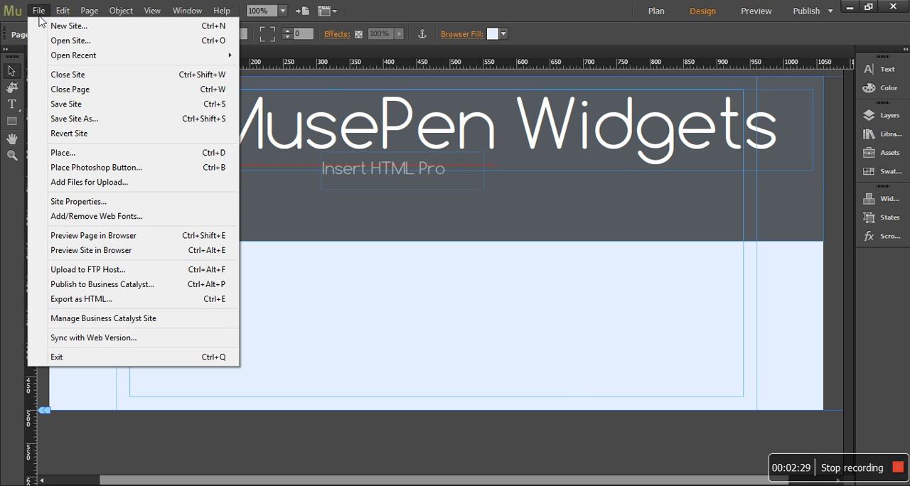
left_click(88, 238)
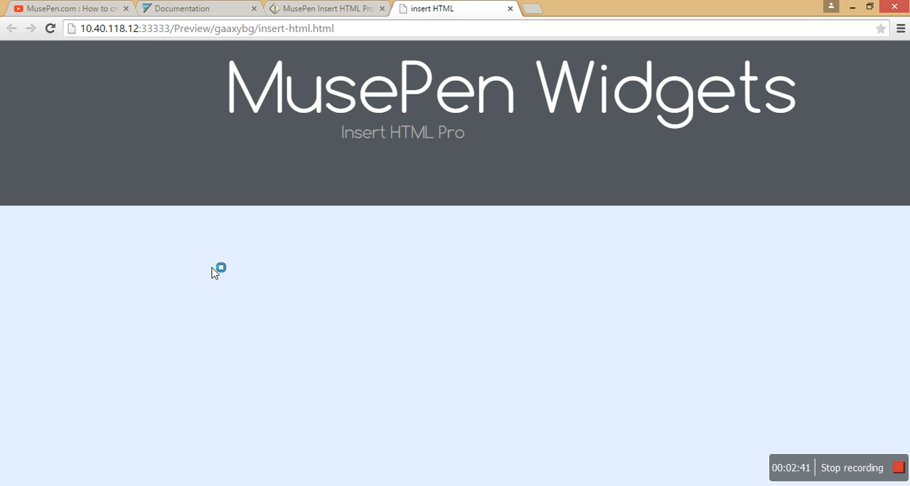
right_click(214, 273)
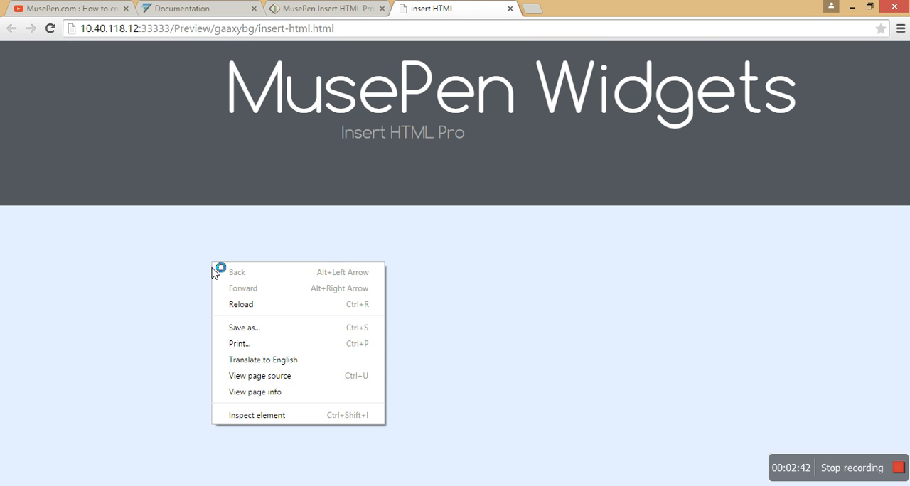
left_click(256, 419)
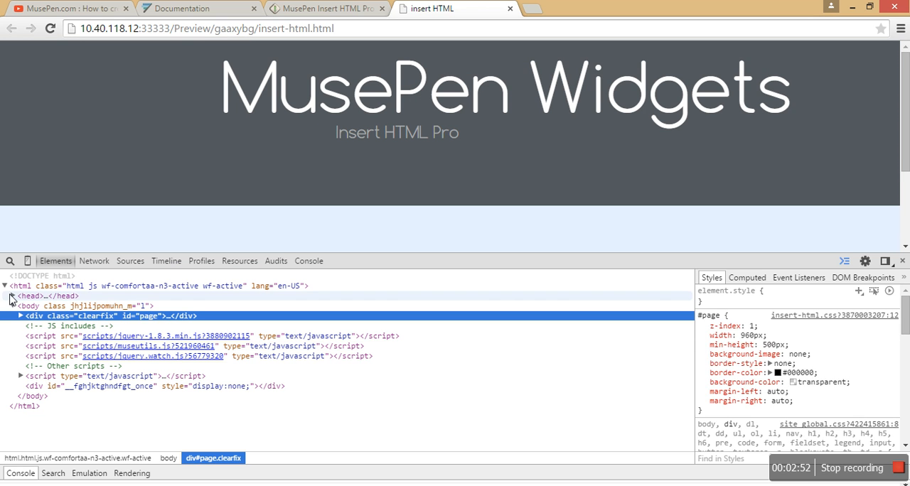
left_click(11, 297)
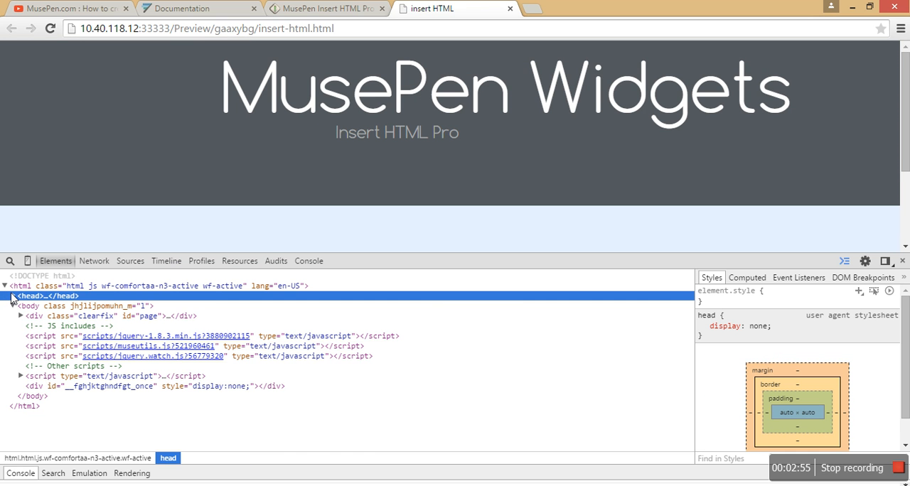
left_click(10, 296)
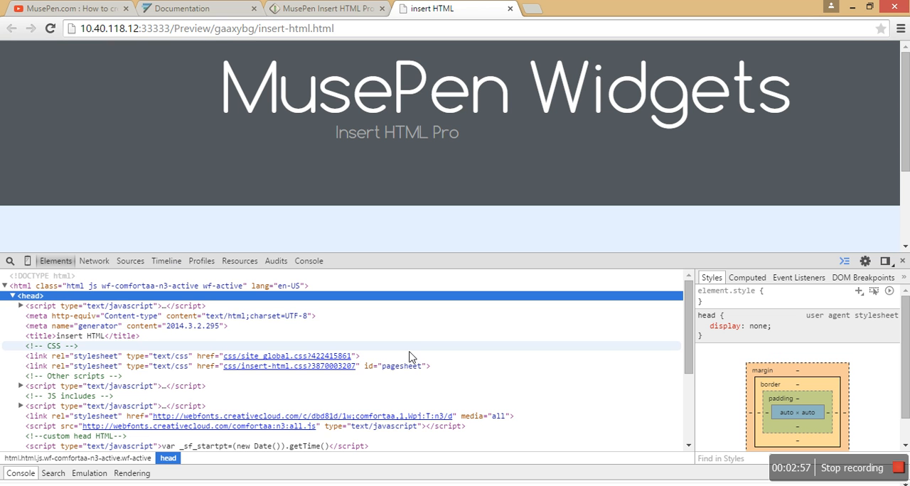
left_click_drag(686, 337, 686, 359)
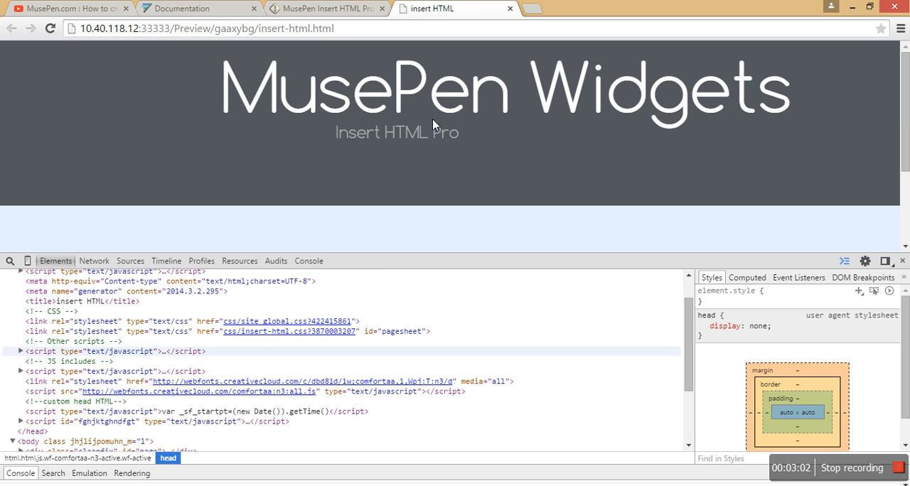
- Compare the documentation's Part 1 placement instruction with the script's position in the previewed page's head, and close the inspector
left_click(237, 10)
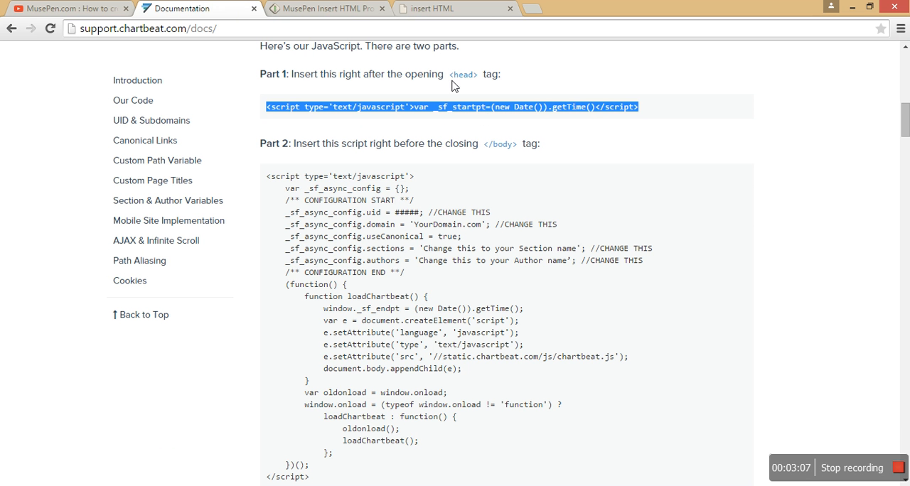
left_click(453, 7)
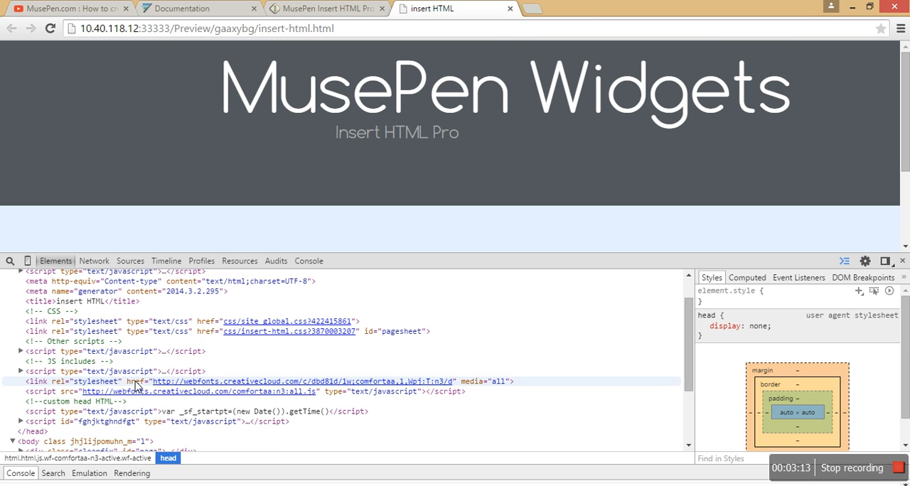
left_click(190, 415)
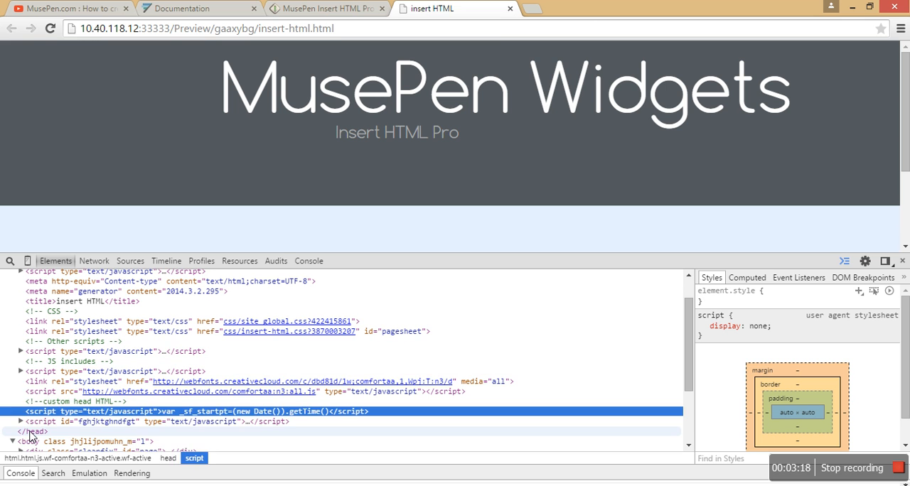
left_click(32, 432)
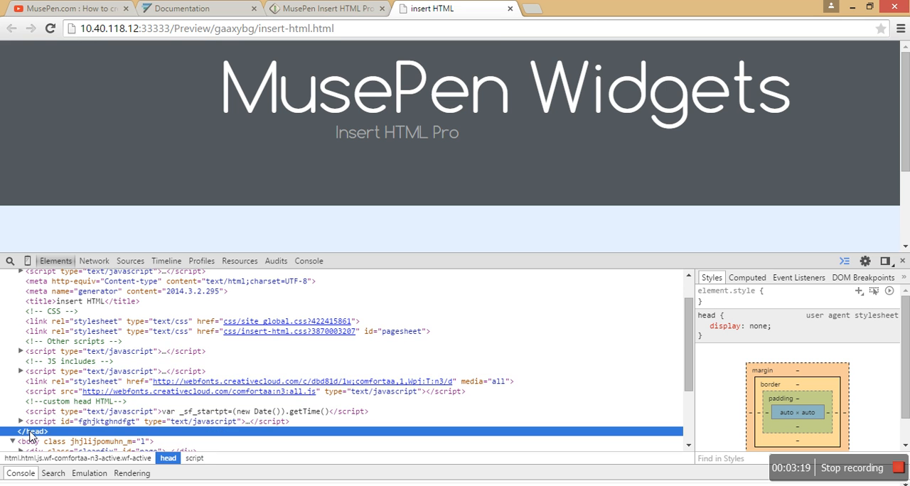
left_click(903, 263)
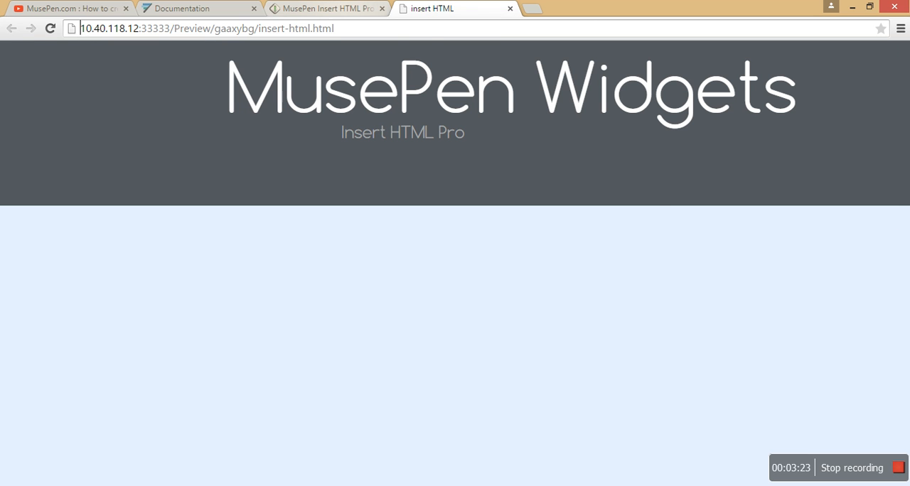
- Return to the embed code of the YouTube video about creating a twitter card
key("alt+Tab")
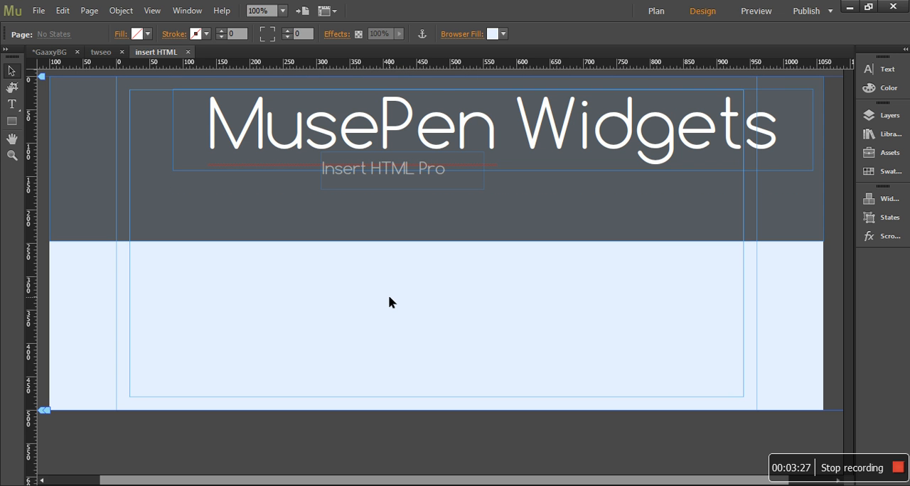
key("alt+Tab")
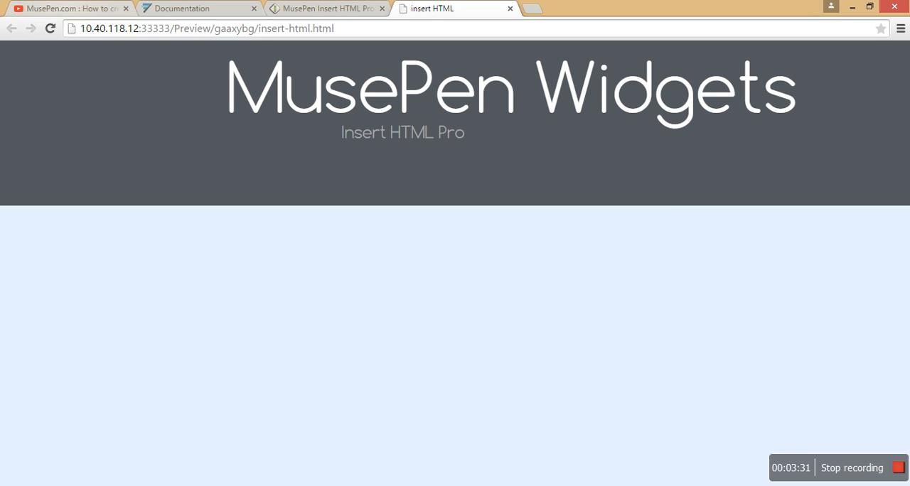
key("ctrl+1")
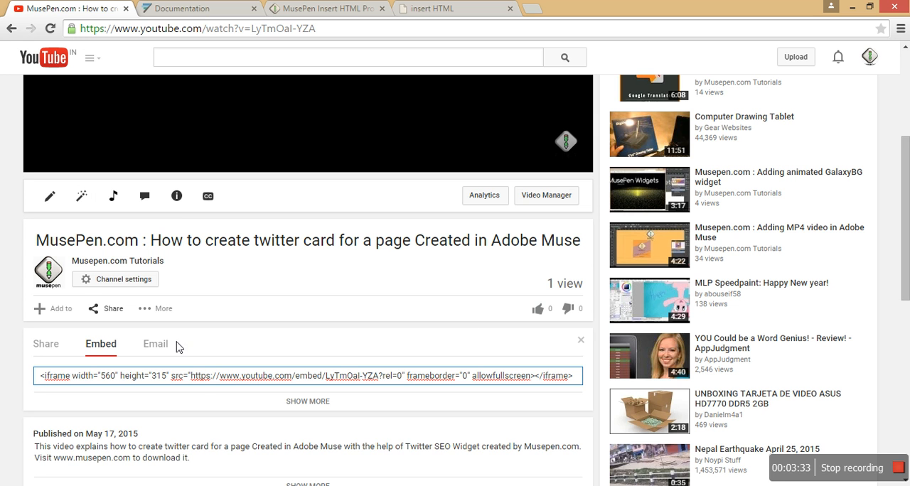
- Copy the YouTube video's whole embed code and insert it as an HTML object on the insert HTML page in Adobe Muse
key("ctrl+a")
key("ctrl+c")
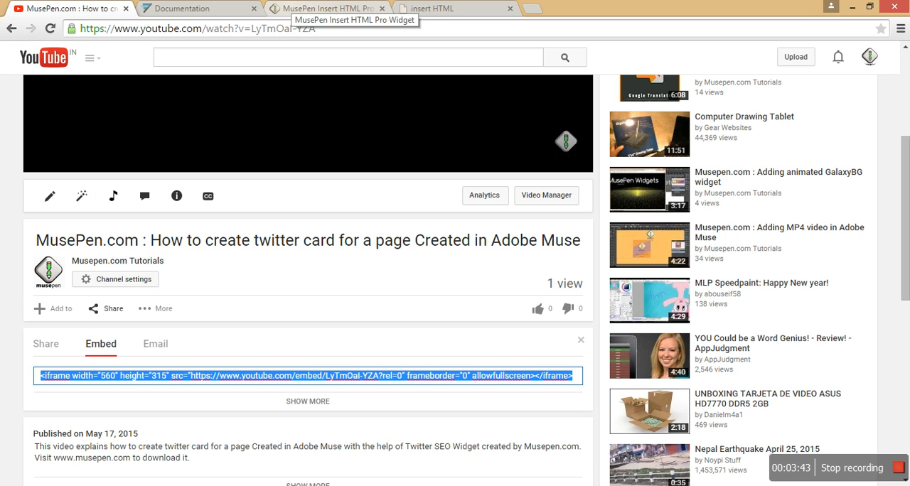
key("alt+Tab")
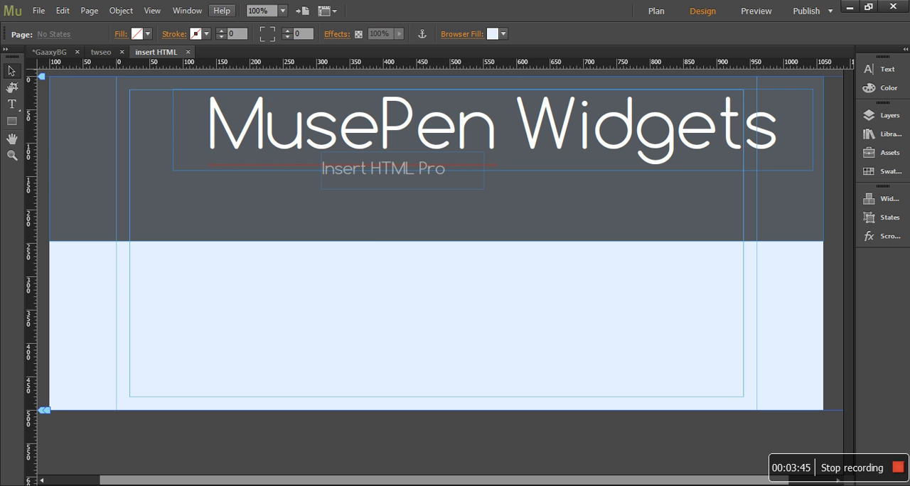
left_click(152, 10)
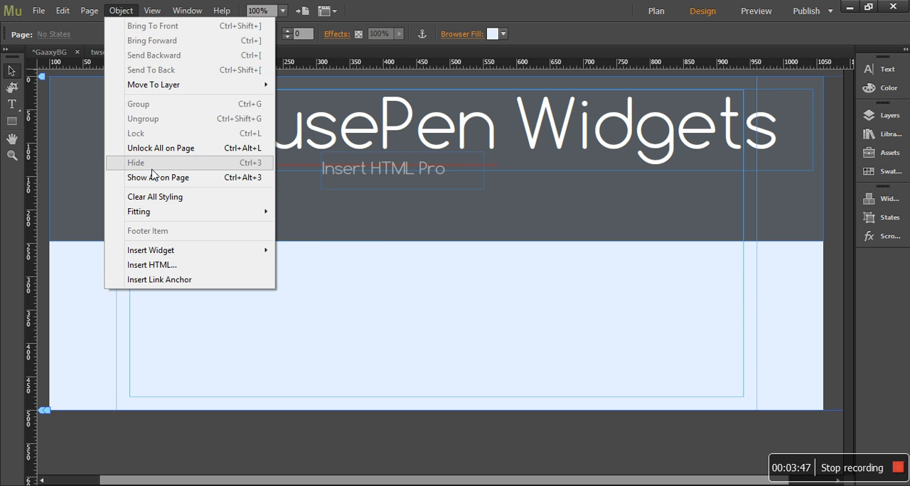
left_click(167, 265)
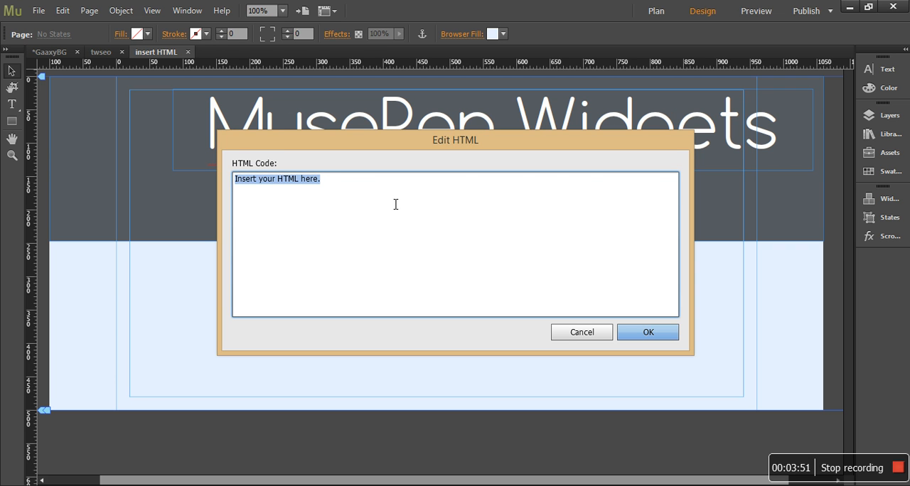
key("ctrl+v")
left_click(673, 335)
- Position the embedded HTML object near the page's centre, straddling the lower edge of the dark header rectangle
left_click_drag(459, 259, 98, 115)
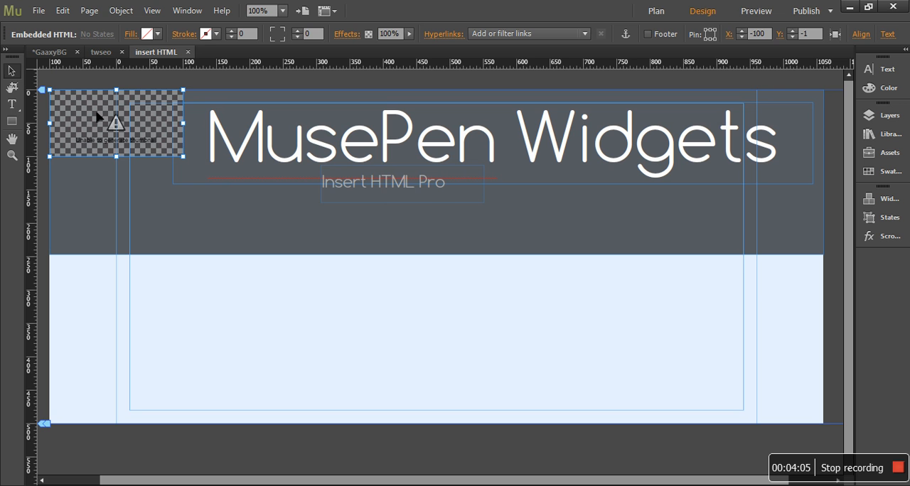
left_click_drag(97, 118, 467, 266)
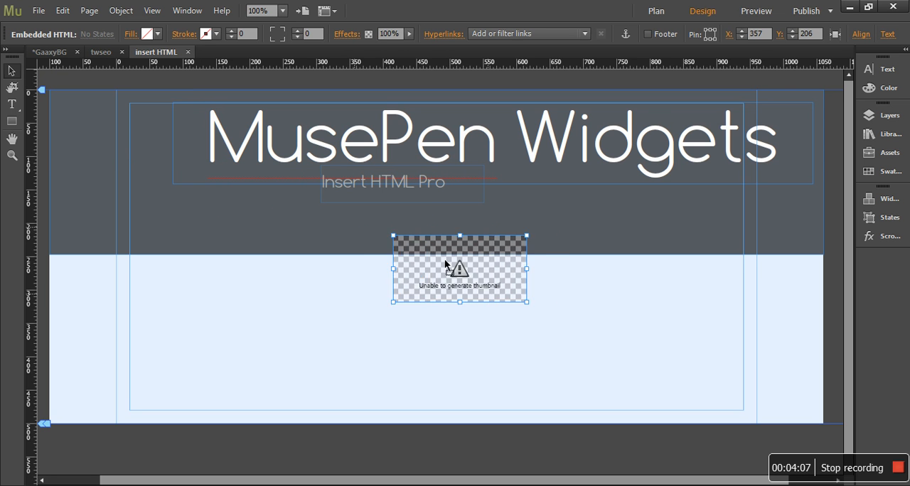
left_click(469, 277)
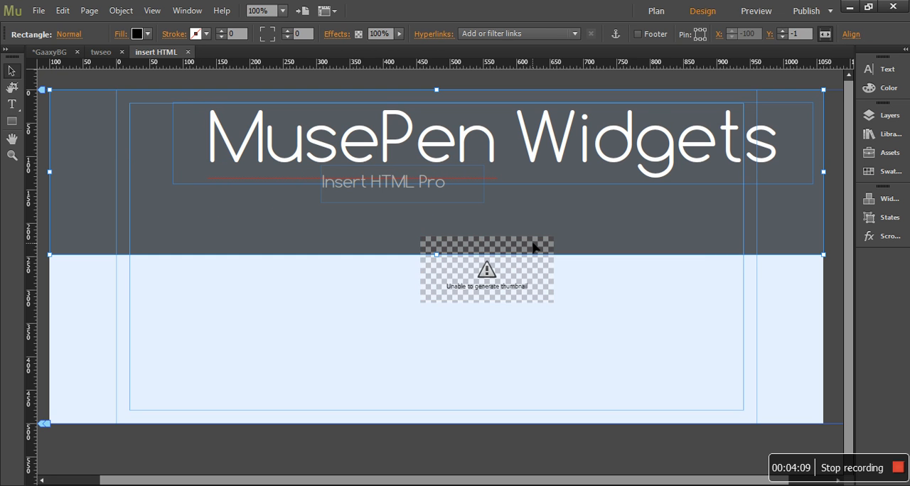
- Preview the page in the browser, play and pause the embedded video briefly, and close the preview
left_click(38, 11)
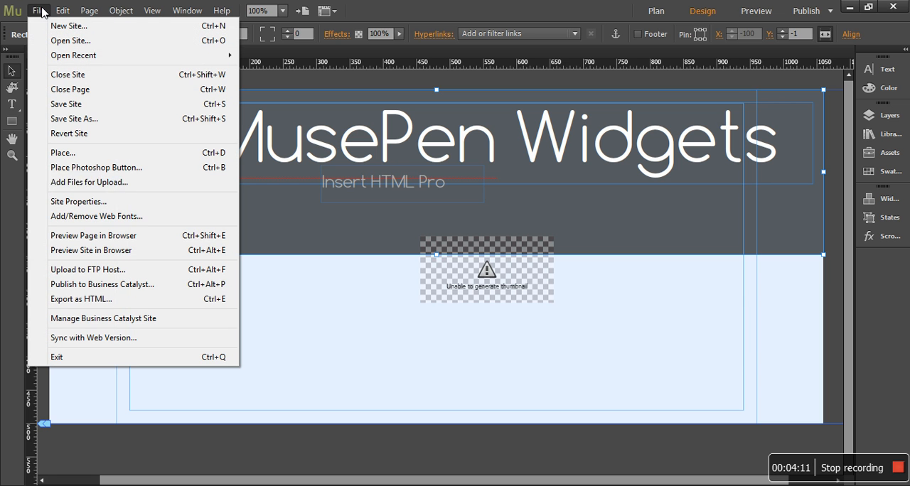
left_click(138, 237)
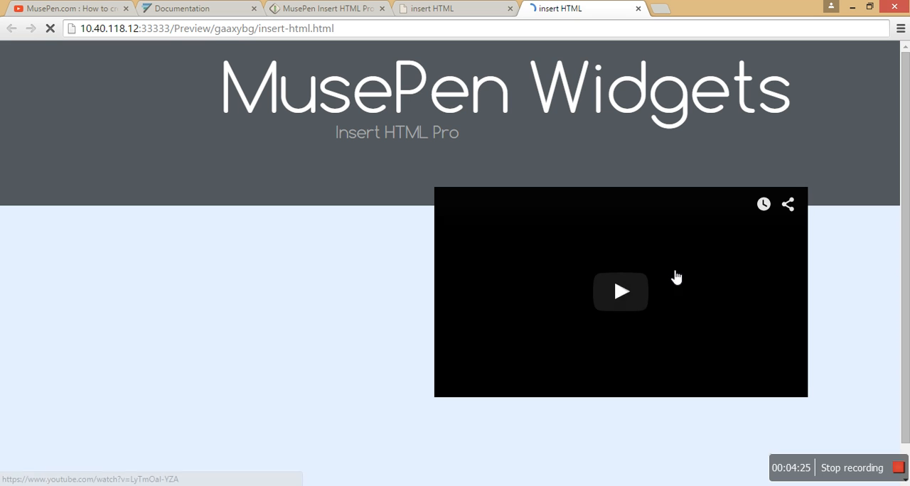
left_click(627, 295)
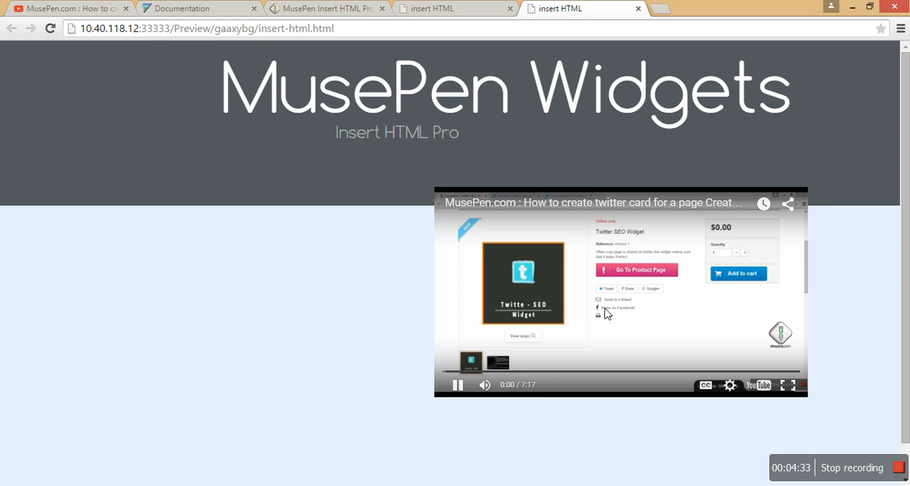
left_click(640, 290)
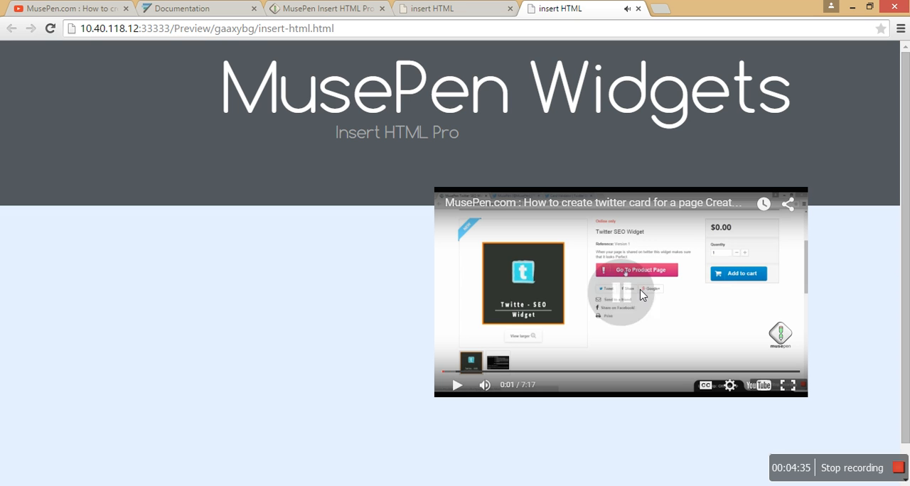
left_click(638, 8)
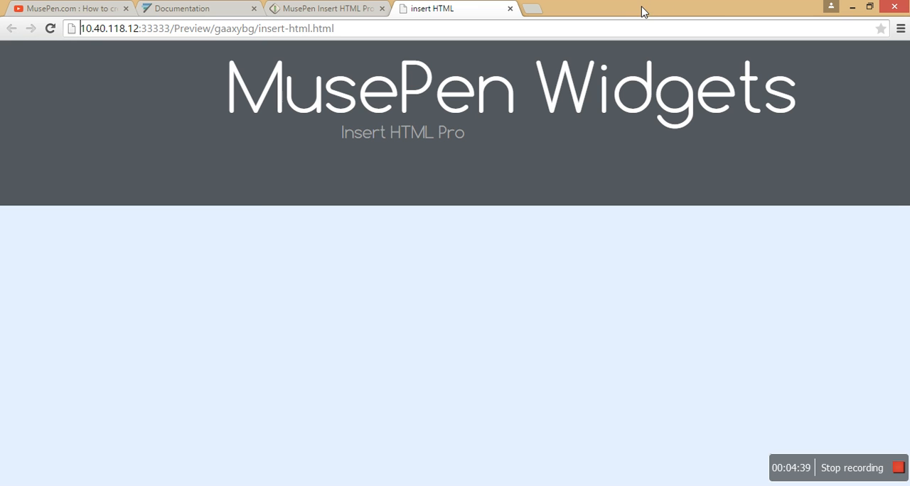
- Review the Chartbeat documentation's Part 2 instruction on where its script belongs in the page body
left_click(186, 9)
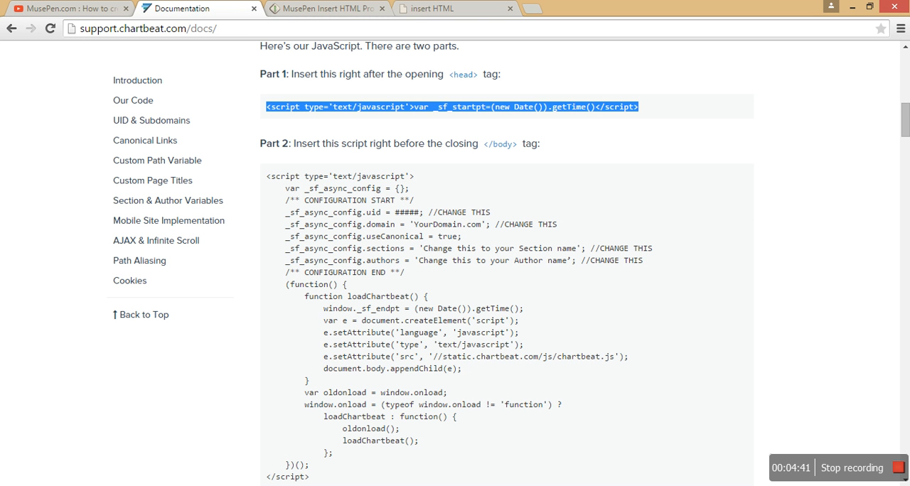
left_click(303, 122)
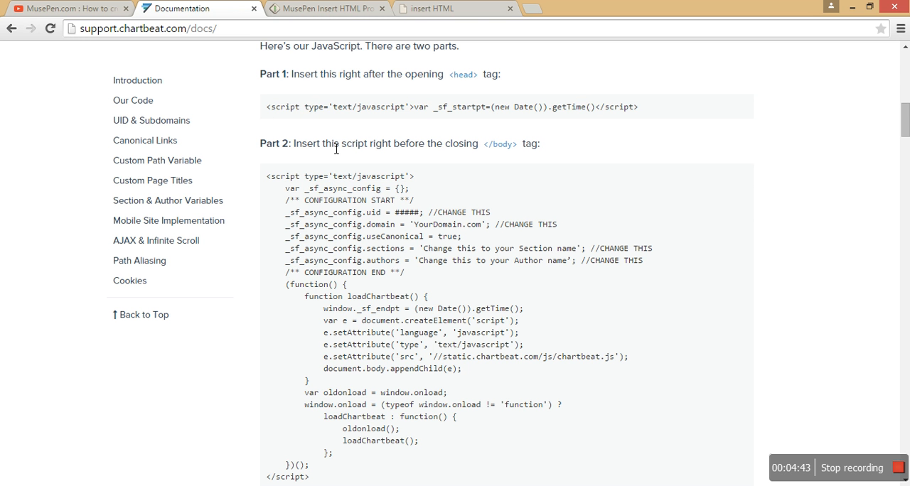
left_click_drag(296, 147, 544, 155)
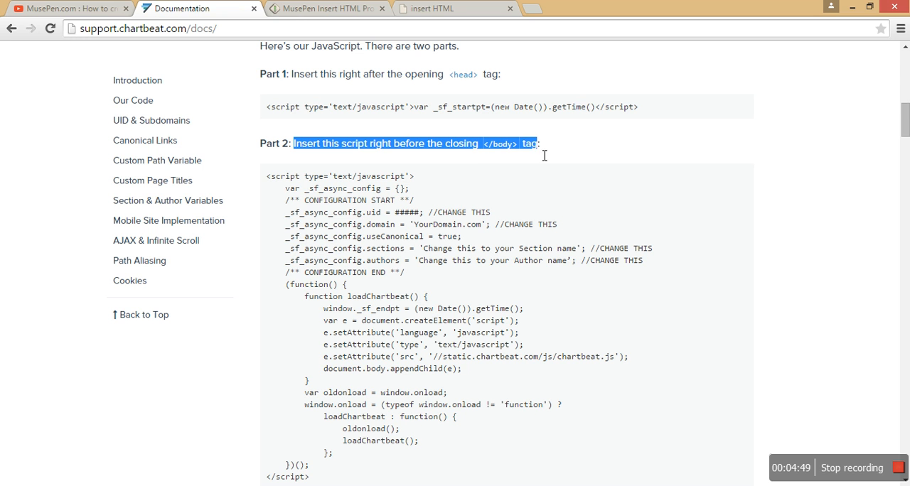
left_click(566, 165)
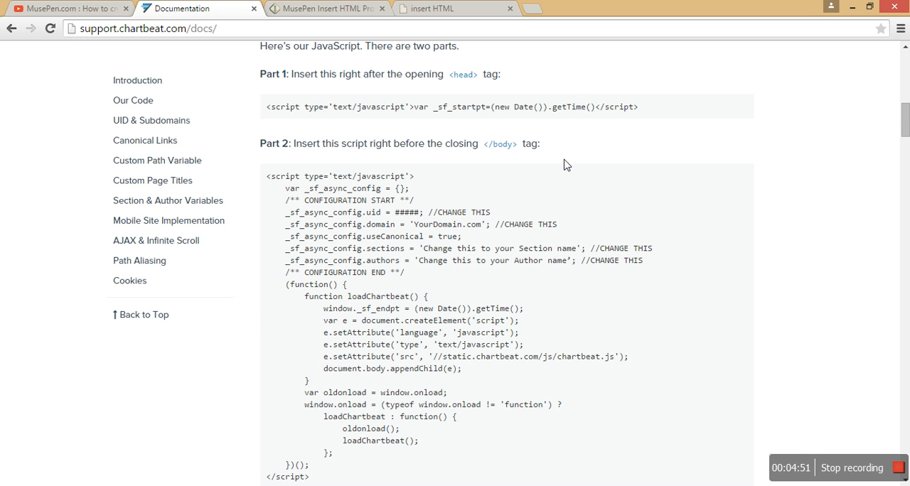
key("alt+Tab")
key("alt+Tab")
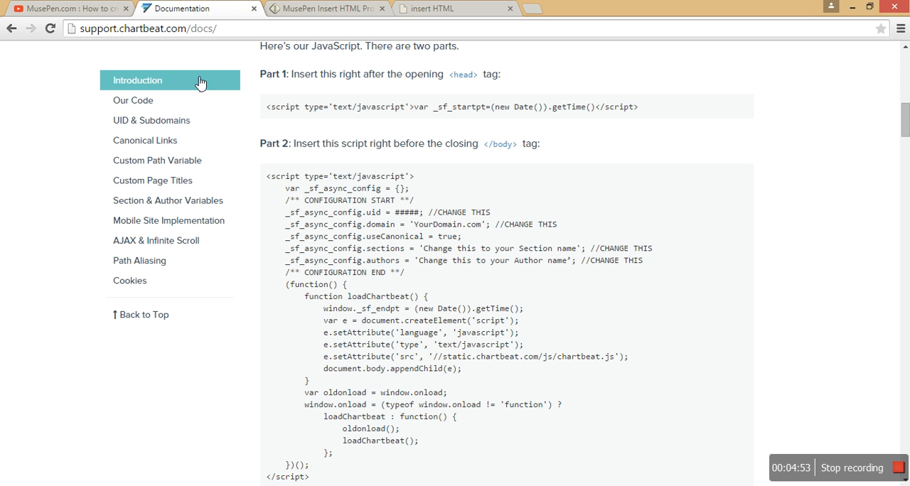
- Check the Insert HTML Pro product page, and add musepen_insert_htmlpro.mulib from the musepen folder to the Muse library
left_click(323, 9)
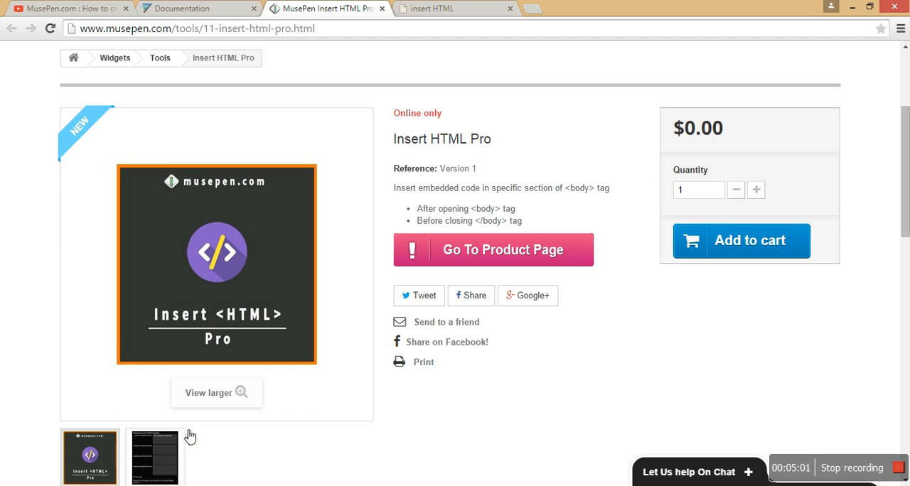
key("alt+Tab")
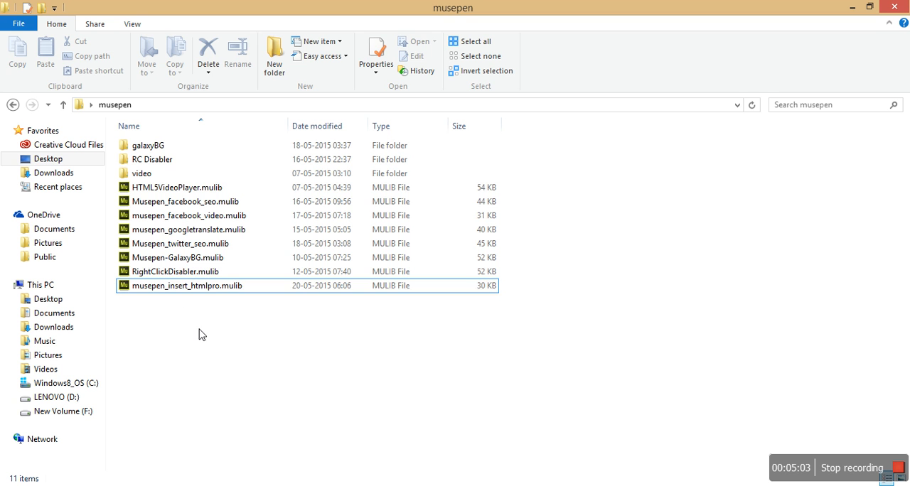
left_click(176, 286)
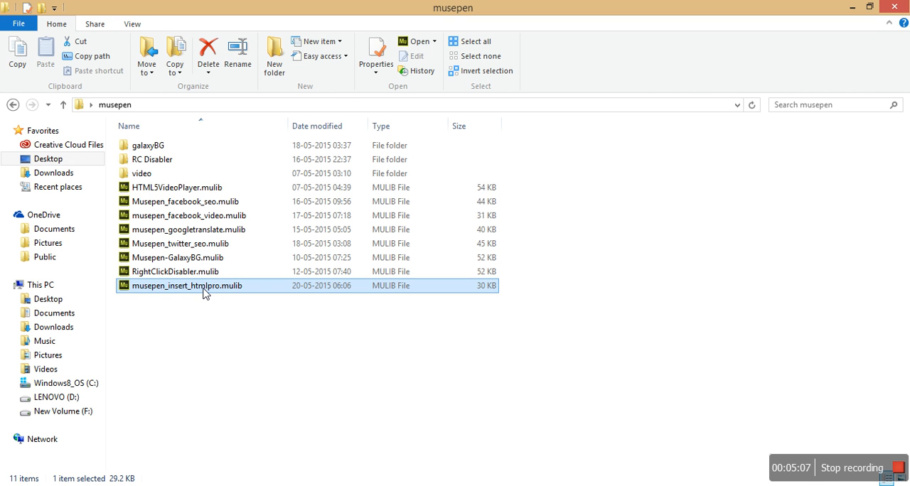
double_click(204, 294)
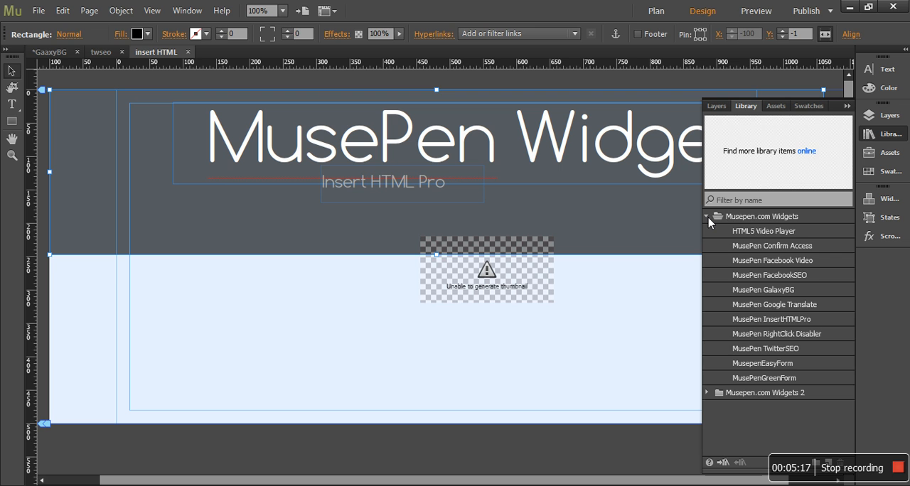
- Replace the embedded HTML object with the MusePen InsertHTMLPro widget from Musepen.com Widgets 2, placed low in the dark header
left_click(708, 217)
left_click(706, 232)
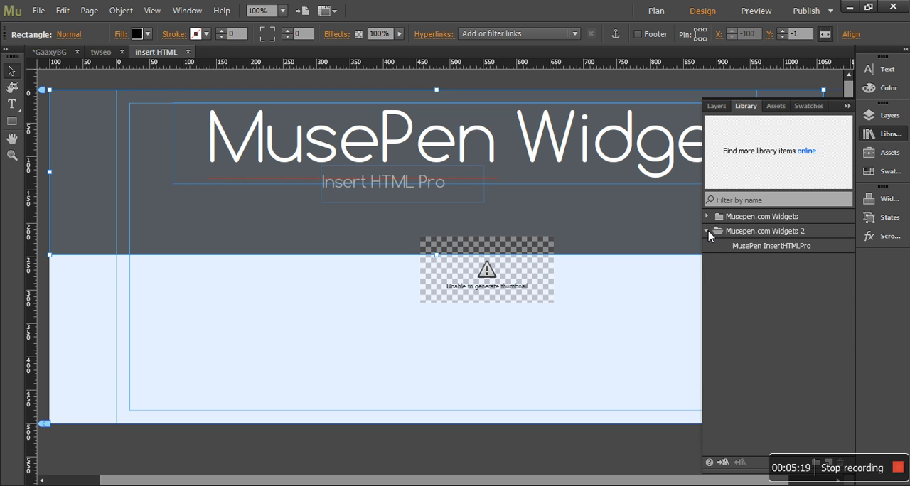
left_click(753, 251)
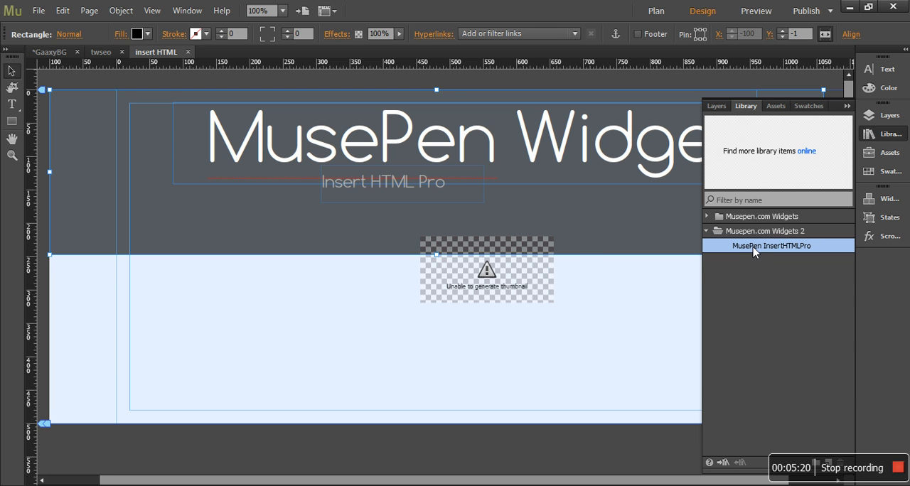
left_click(516, 271)
key("Delete")
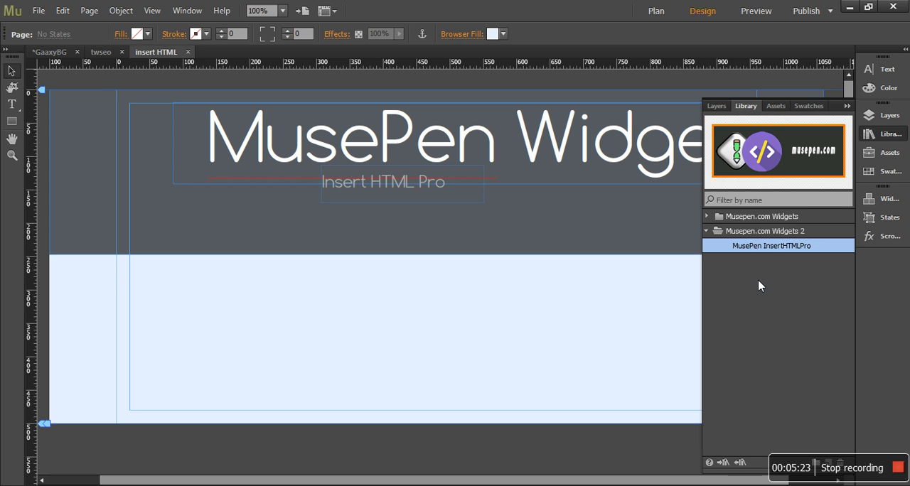
left_click_drag(770, 250, 229, 231)
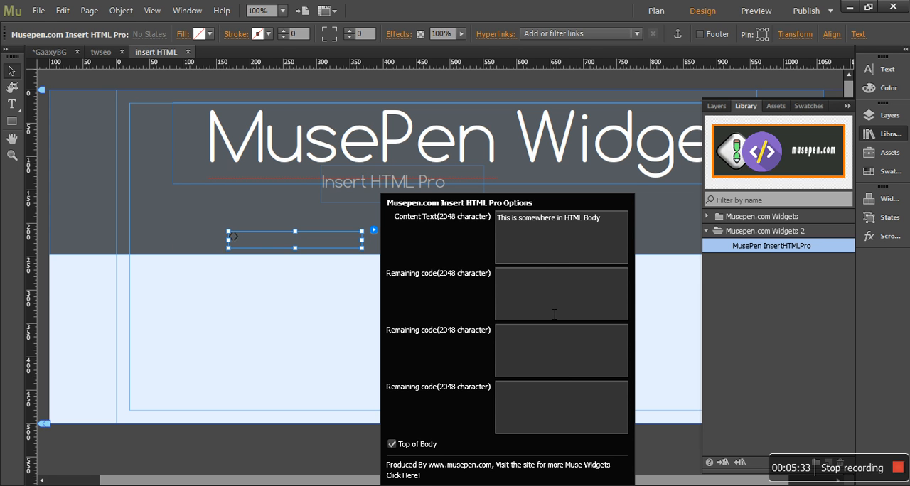
- Clear the placeholder from the widget's Content Text and go through its three Remaining code fields, leaving them empty
left_click(561, 257)
key("ctrl+a")
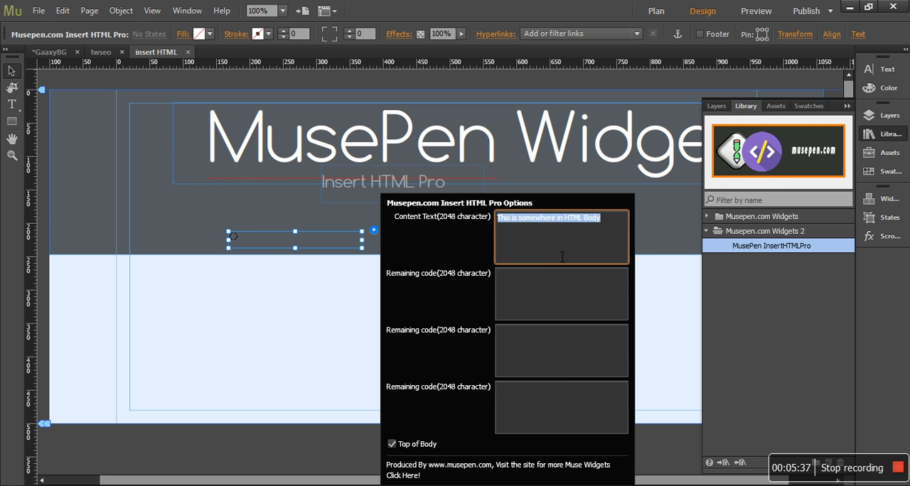
key("BackSpace")
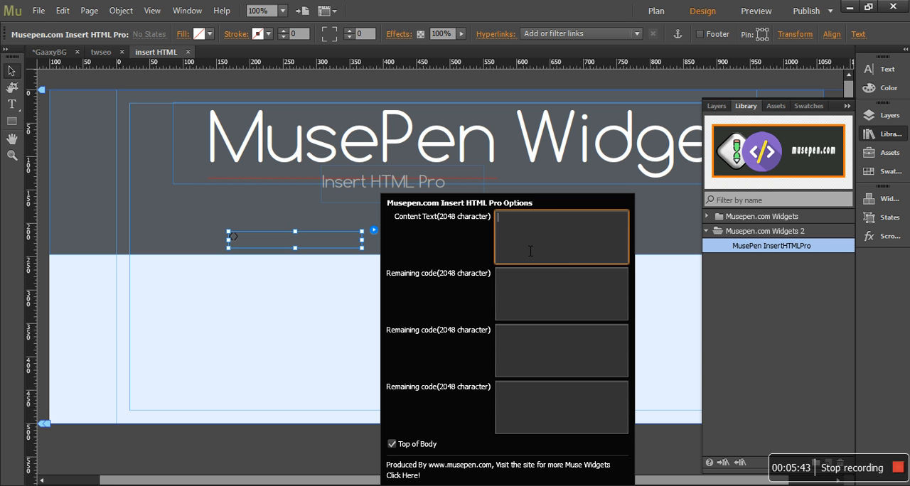
left_click(547, 299)
left_click(548, 357)
left_click(539, 425)
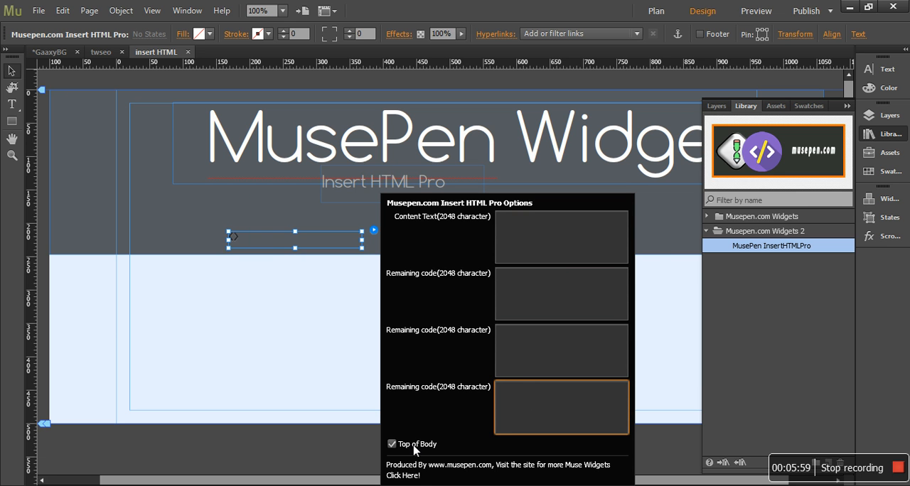
- Copy the complete Part 2 script from the Chartbeat documentation in the browser
key("alt+Tab")
key("alt+Tab")
key("Tab")
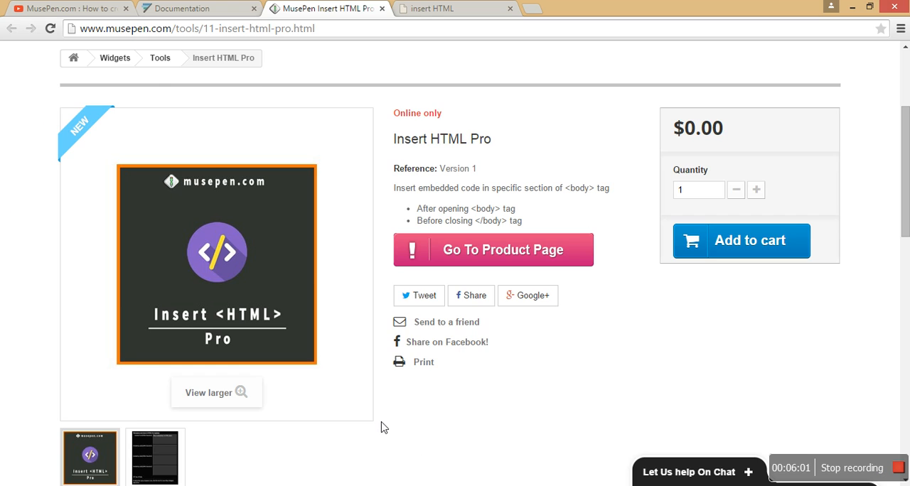
left_click(198, 10)
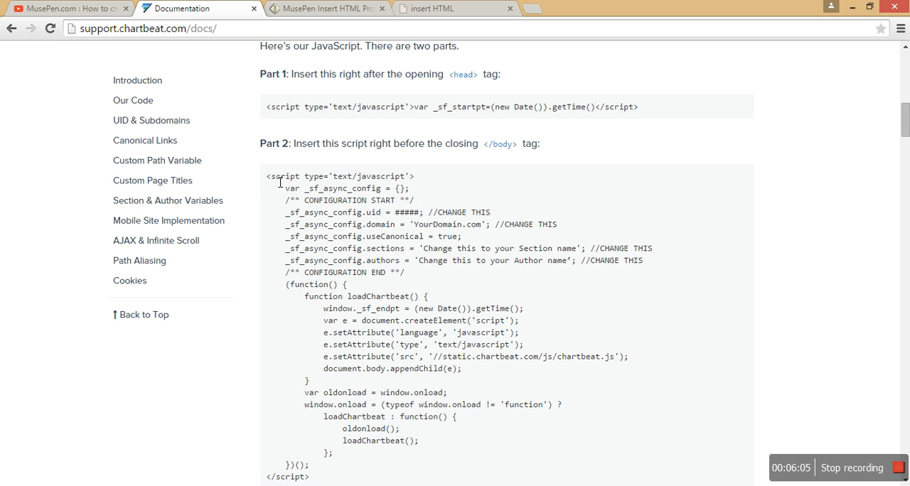
left_click_drag(266, 177, 318, 407)
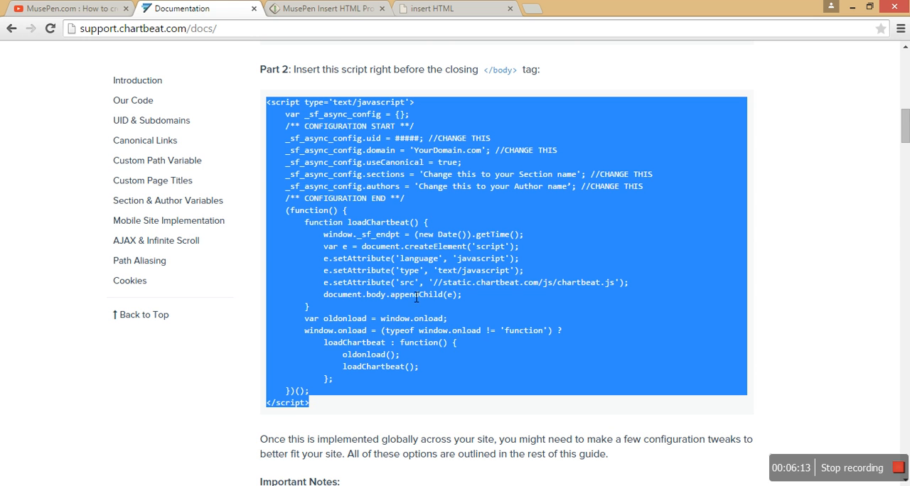
- In Adobe Muse, paste the copied script into the Insert HTML Pro widget's Content Text and review it from its first line
key("alt+Tab")
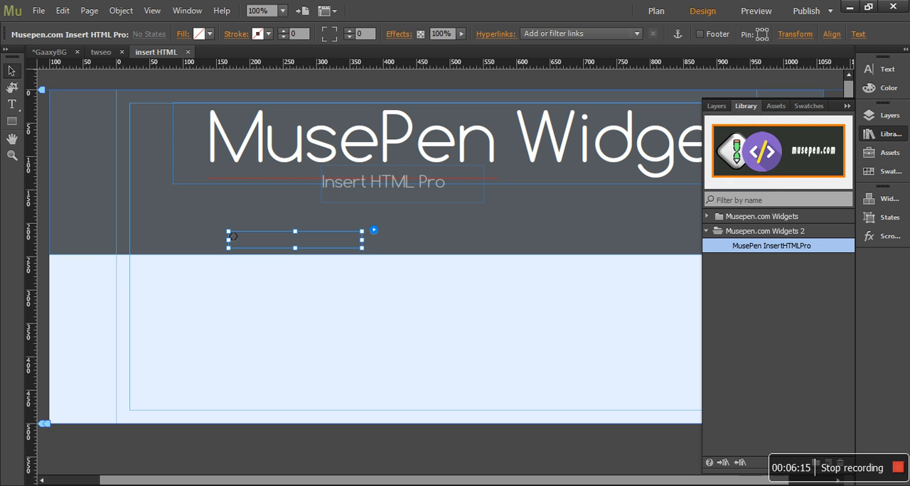
left_click(374, 229)
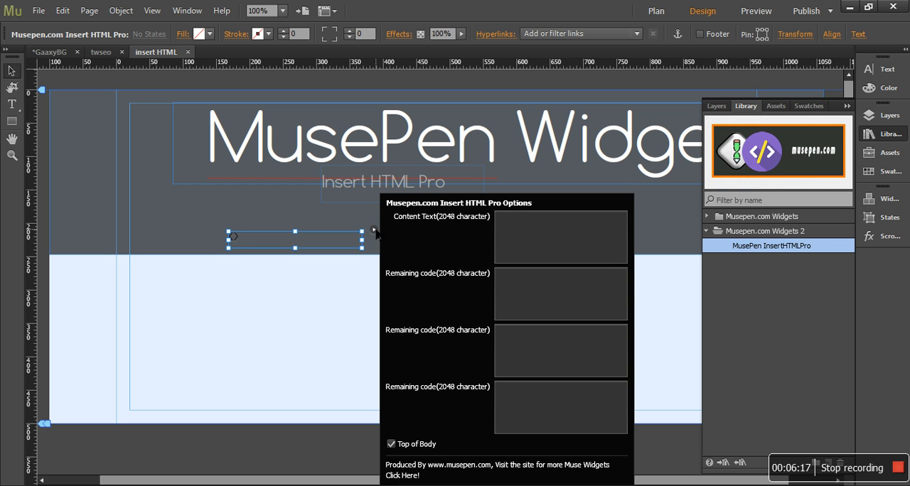
left_click(512, 242)
key("ctrl+v")
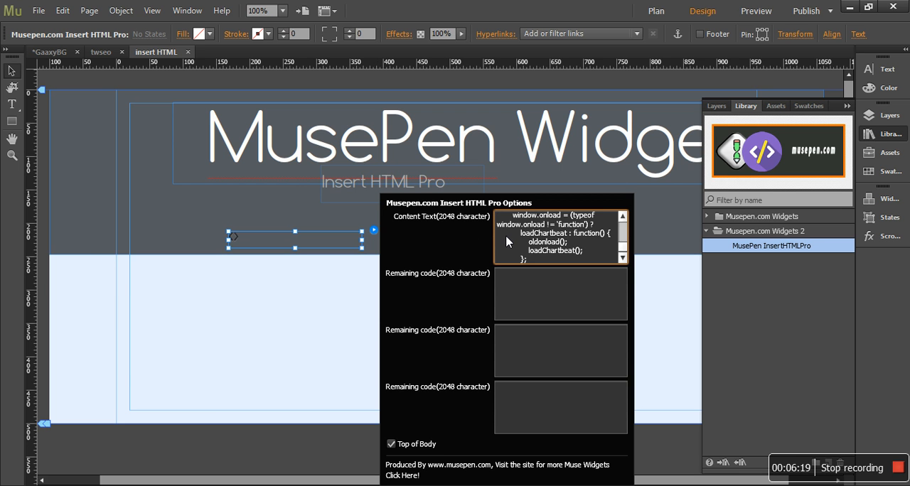
scroll(623, 239, "up", 3)
scroll(623, 238, "up", 5)
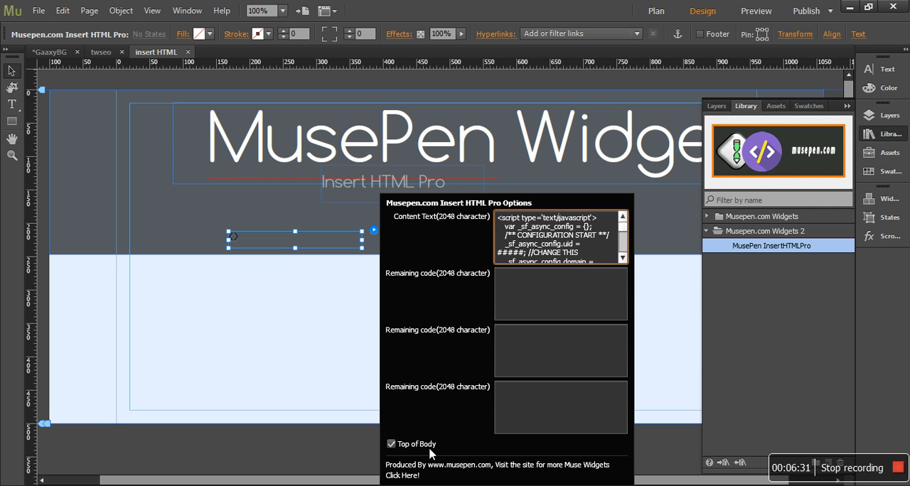
- Turn off Top of Body for the Insert HTML Pro widget and preview the page in the browser
left_click(392, 446)
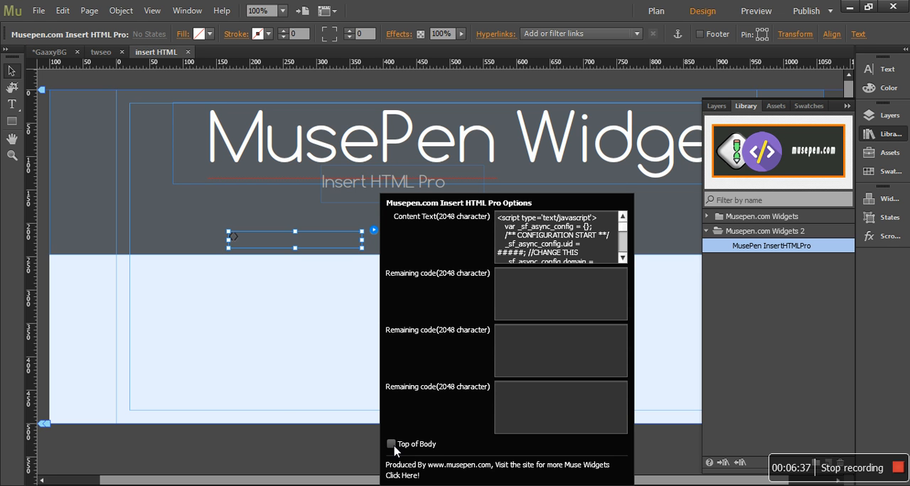
left_click(278, 402)
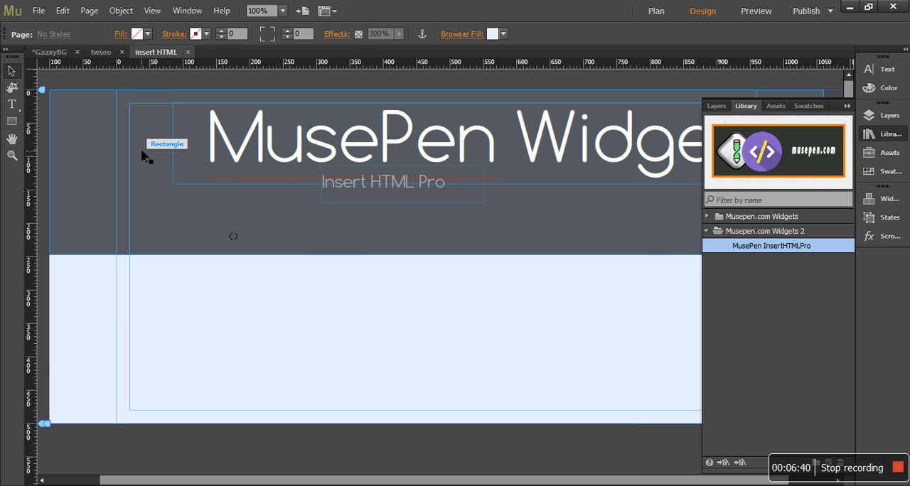
left_click(37, 10)
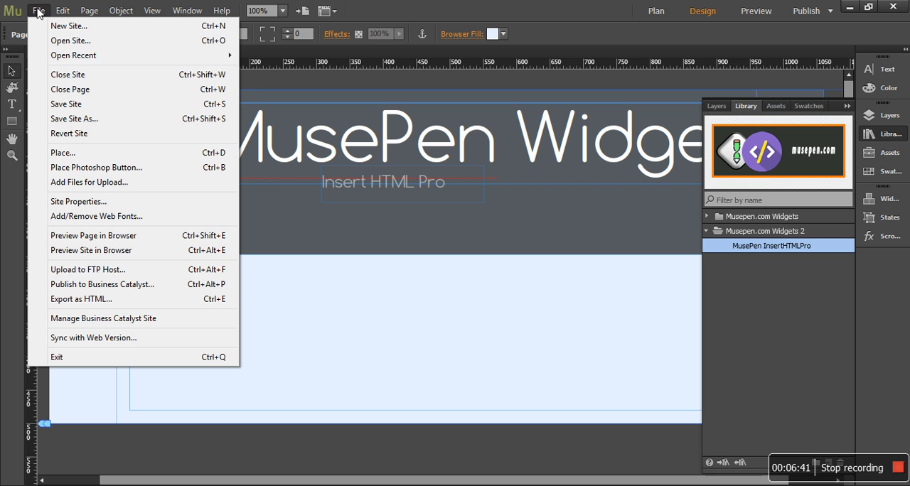
left_click(72, 236)
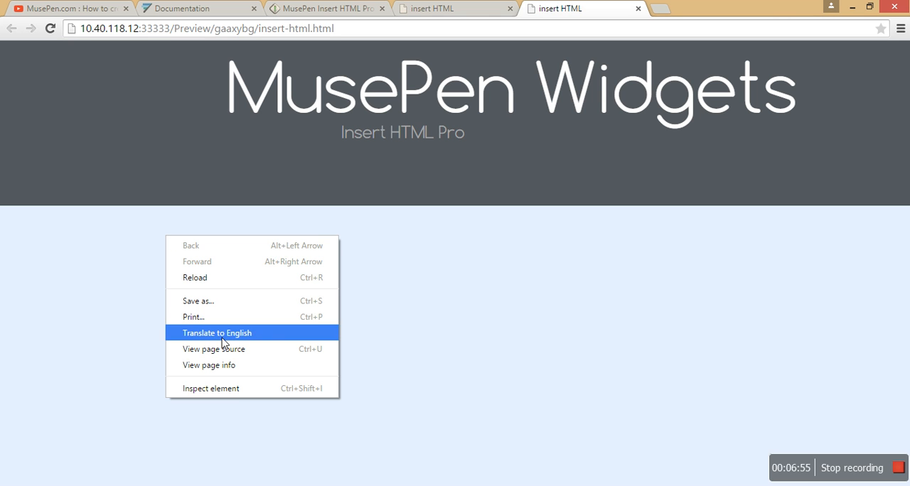
- Inspect the previewed page's code and examine the expanded widget script at the end of the body section
left_click(239, 400)
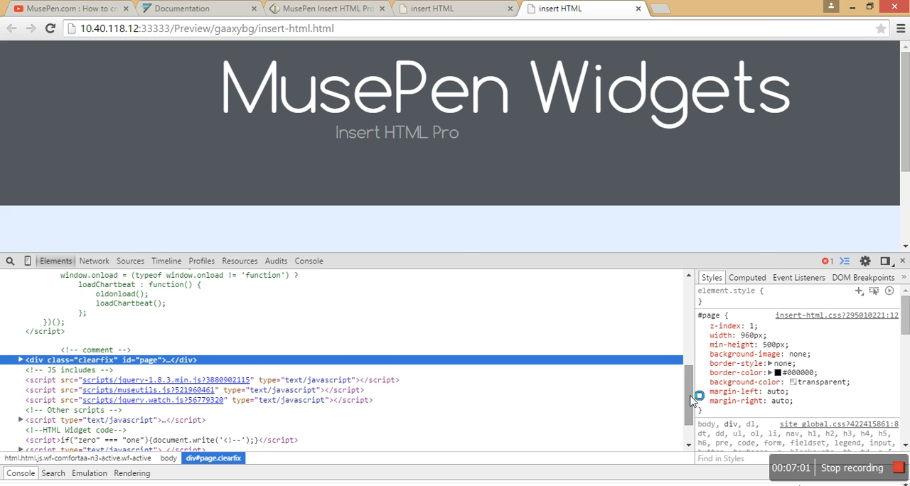
left_click_drag(689, 398, 691, 419)
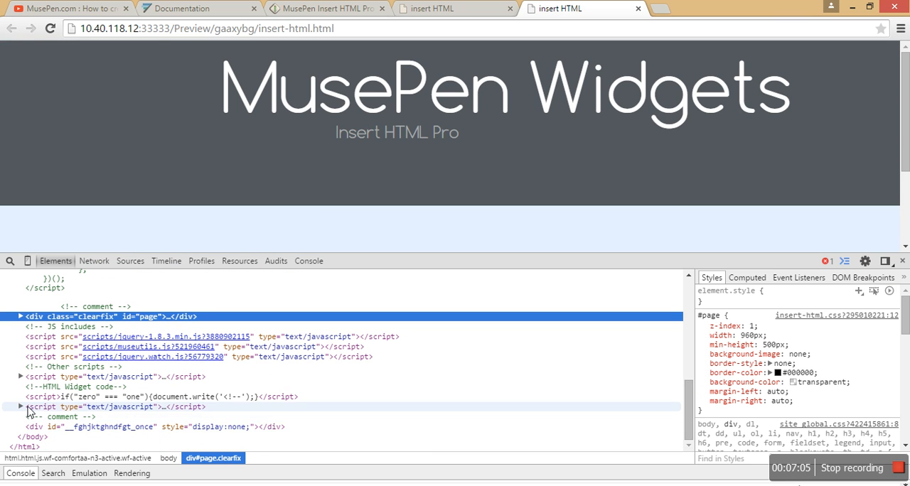
left_click(22, 408)
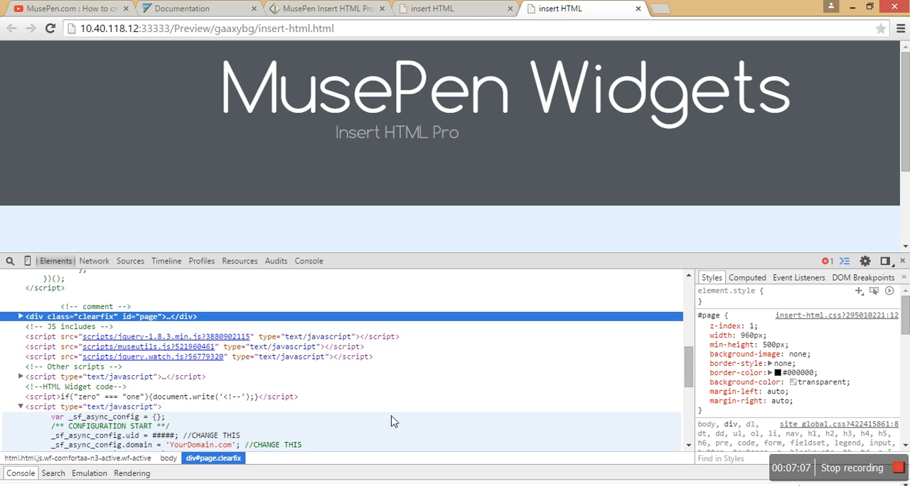
left_click_drag(688, 370, 688, 425)
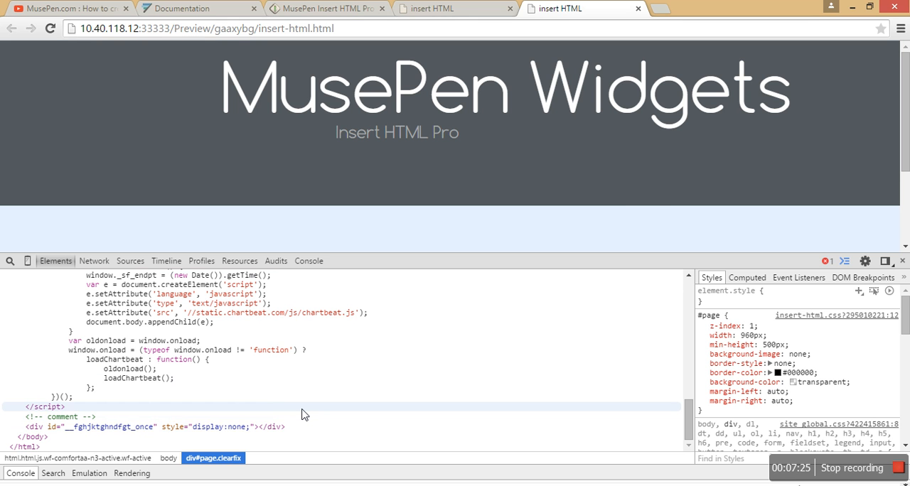
- Back in Adobe Muse, turn on Top of Body for the Insert HTML Pro widget and preview the page in the browser
key("alt+Tab")
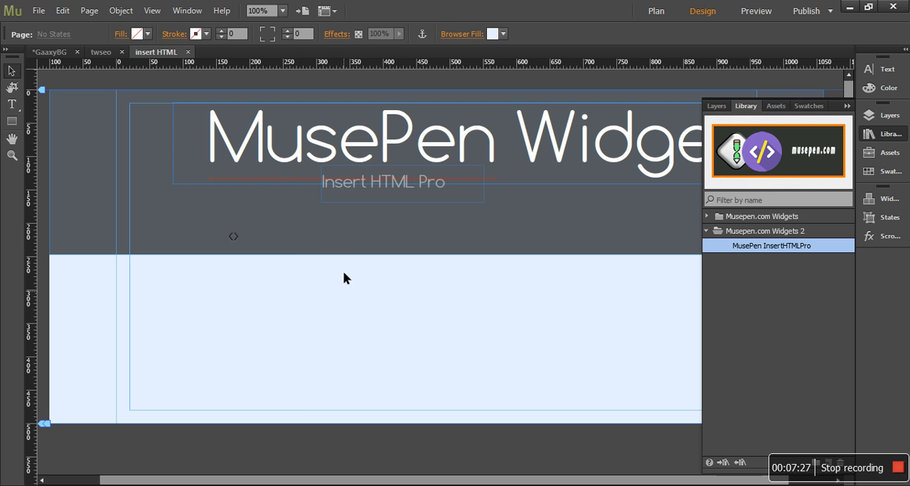
left_click(250, 245)
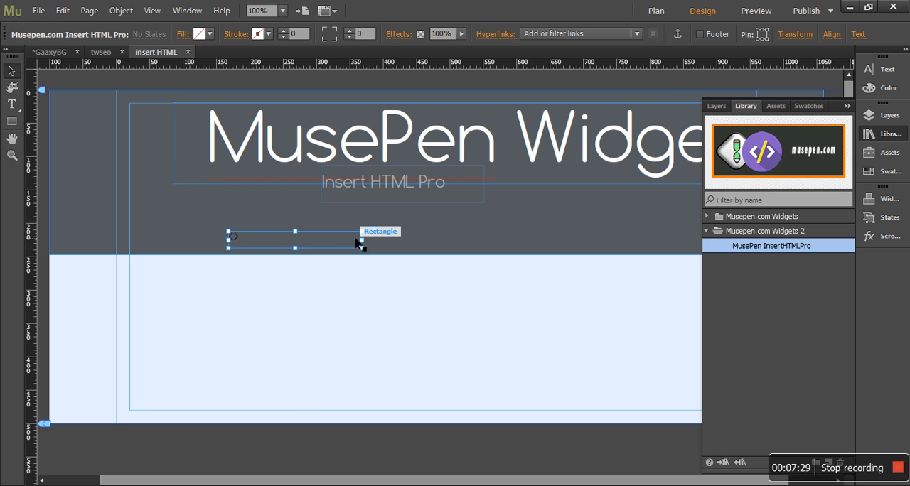
left_click(373, 231)
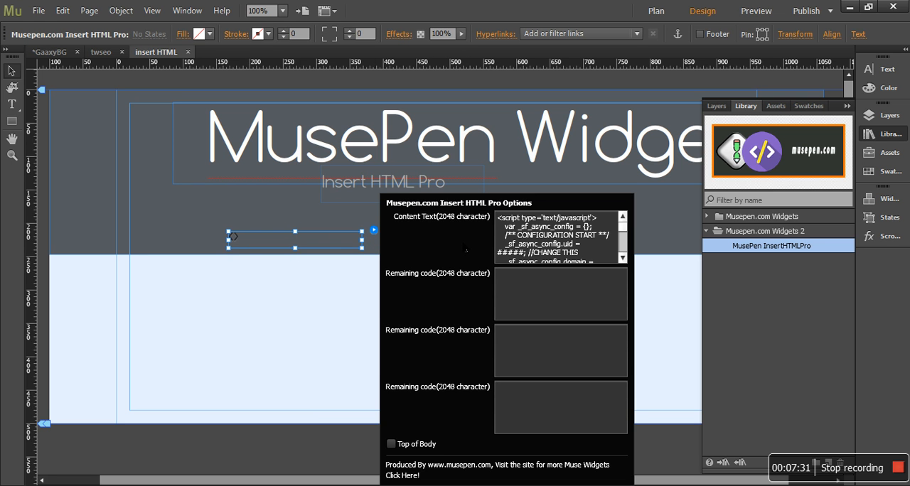
left_click(549, 235)
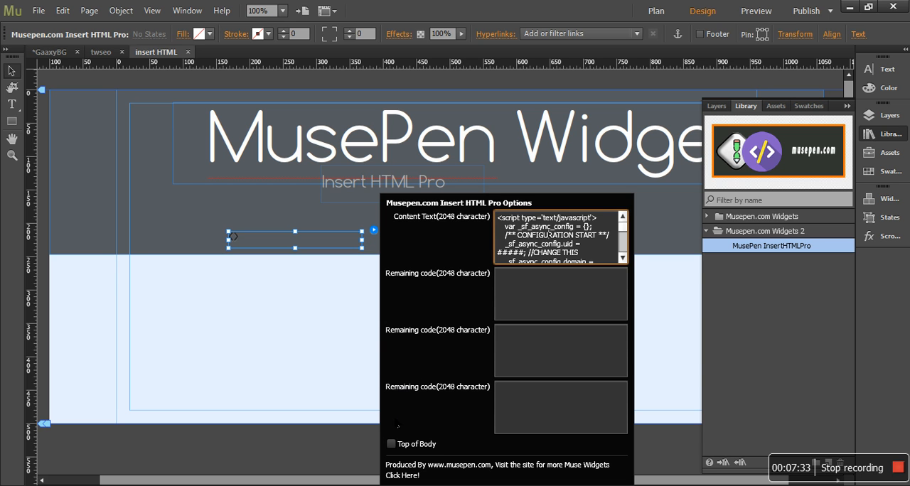
left_click(391, 444)
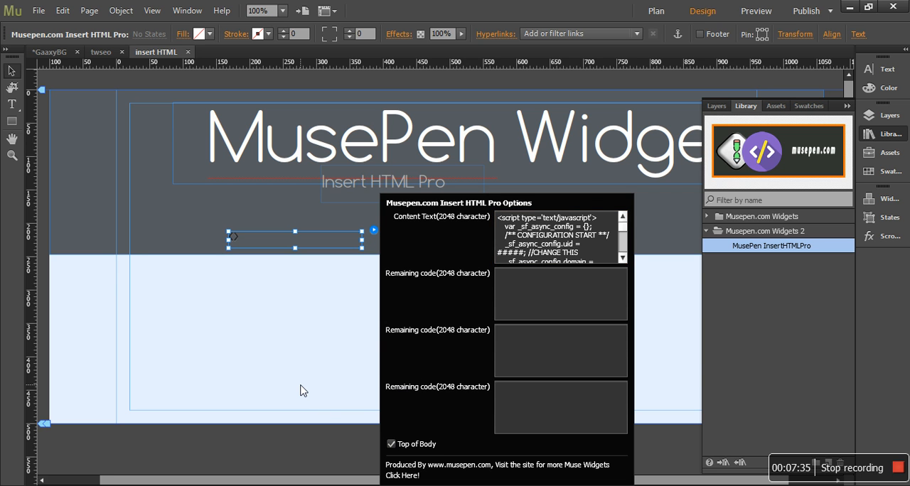
left_click(302, 389)
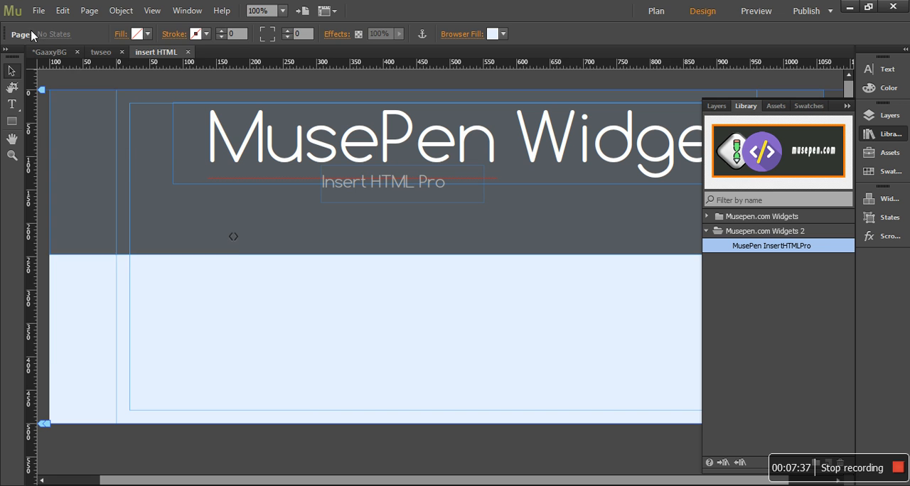
left_click(39, 12)
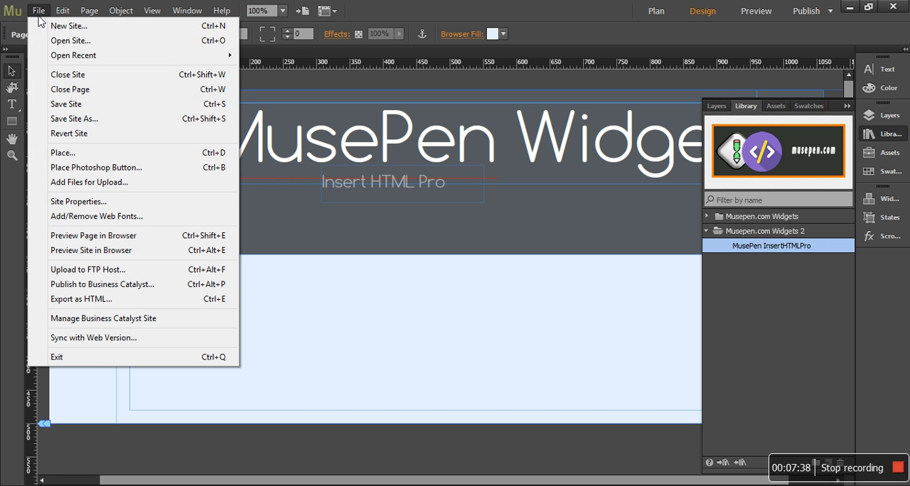
left_click(116, 237)
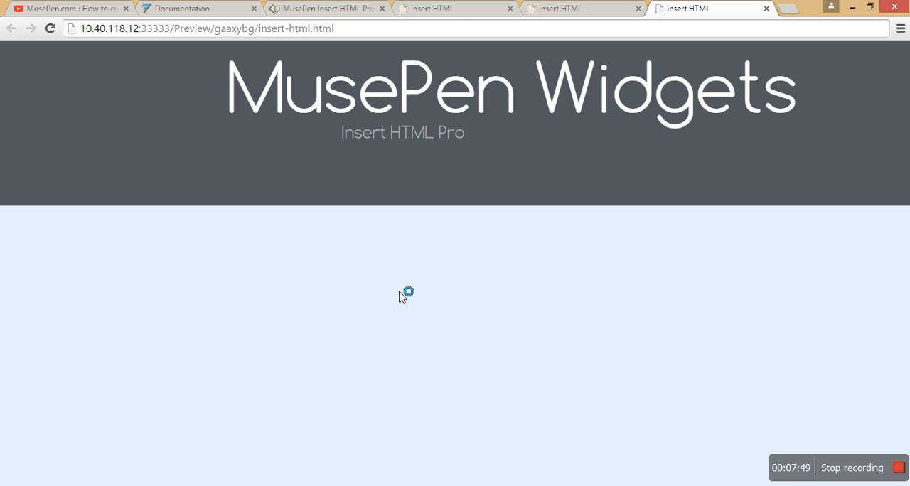
- Inspect the new preview's code, go through the first lines of the body section and expand the JavaScript block above the page div
right_click(330, 281)
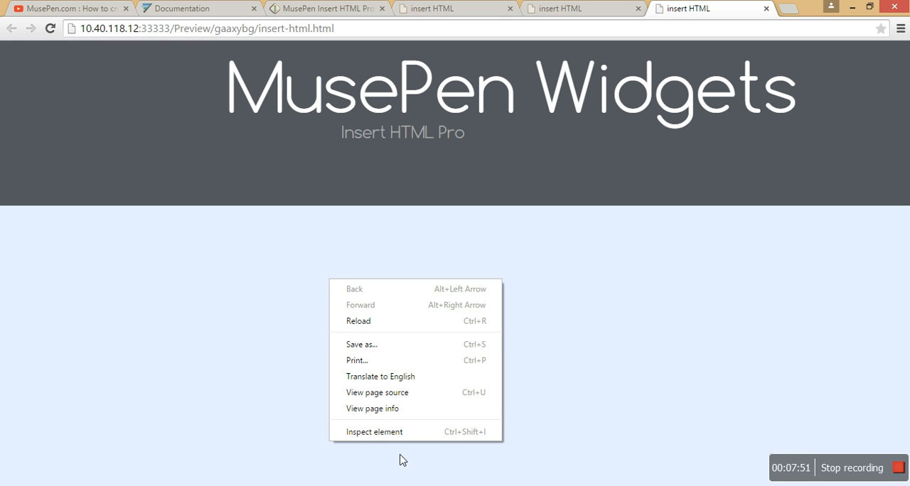
left_click(397, 432)
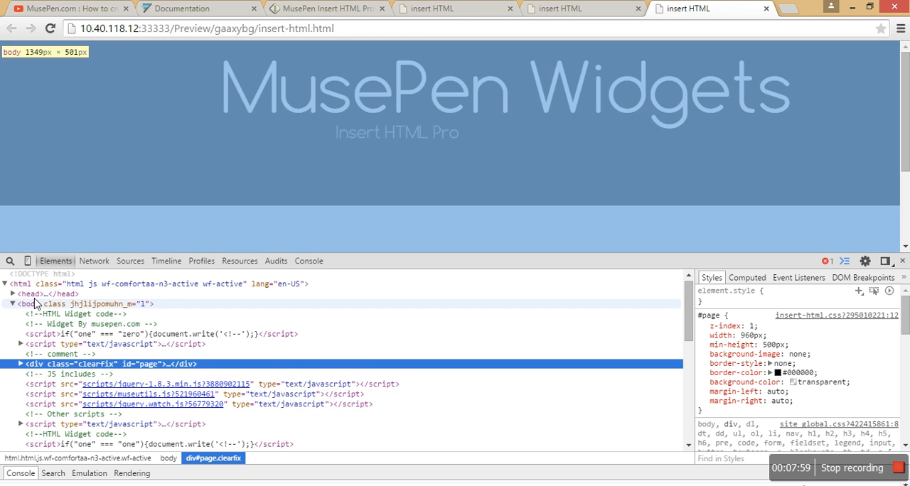
left_click(36, 305)
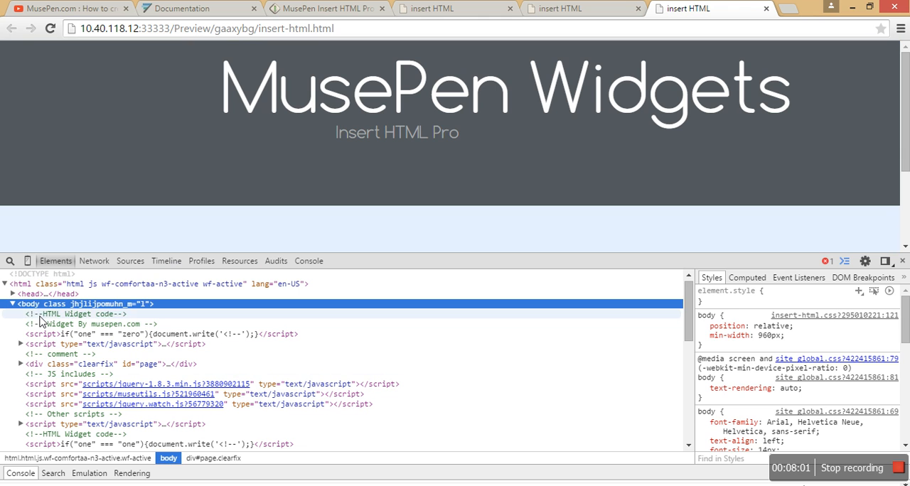
left_click(40, 316)
left_click(43, 325)
left_click(44, 334)
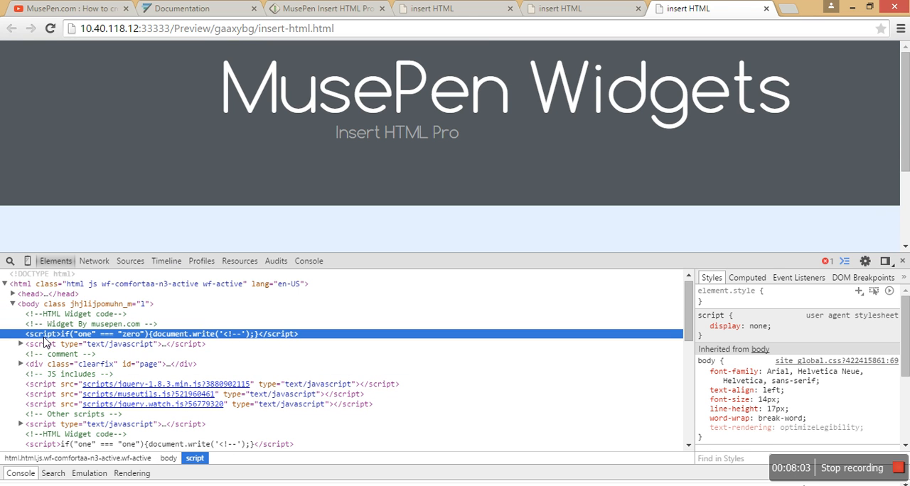
left_click(45, 345)
left_click(44, 354)
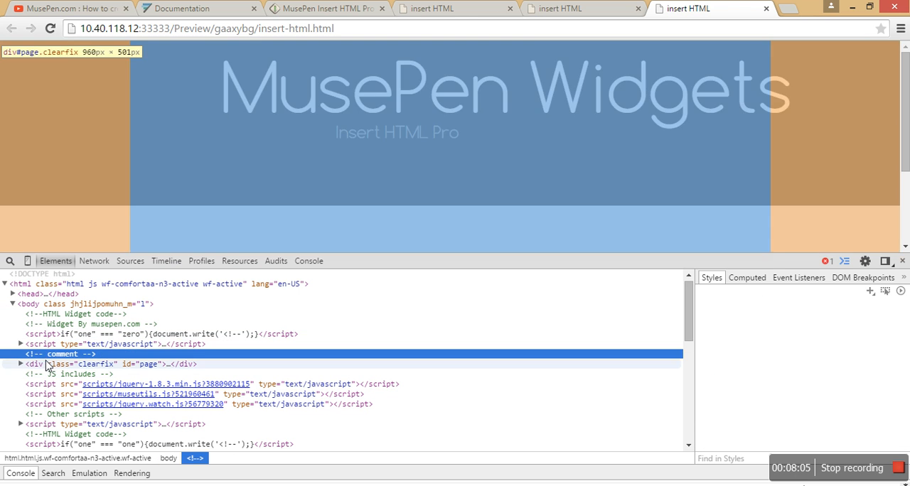
key("Up")
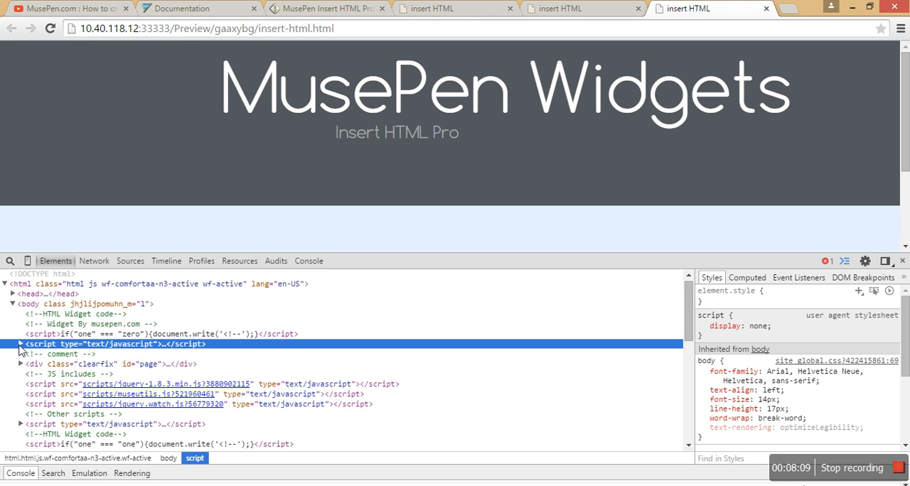
left_click(21, 344)
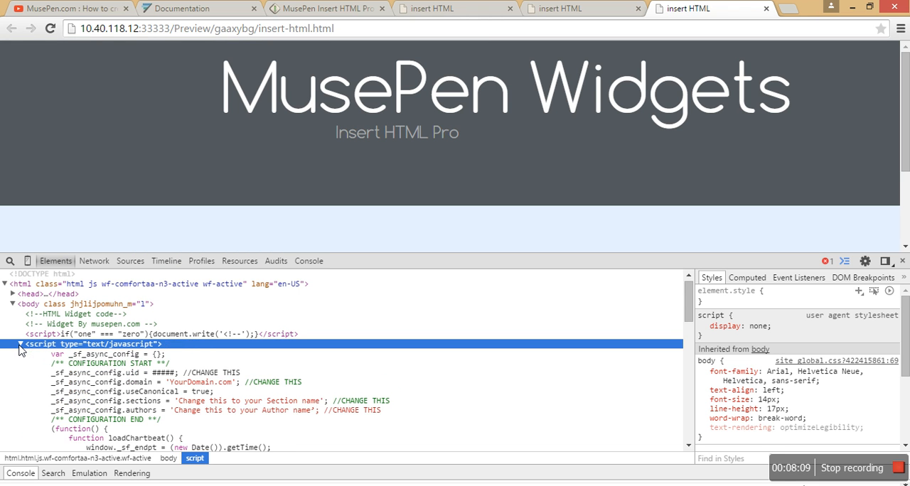
- Review the widget comments and the short conditional script above the expanded code, and close the developer tools
left_click(92, 334)
left_click(87, 315)
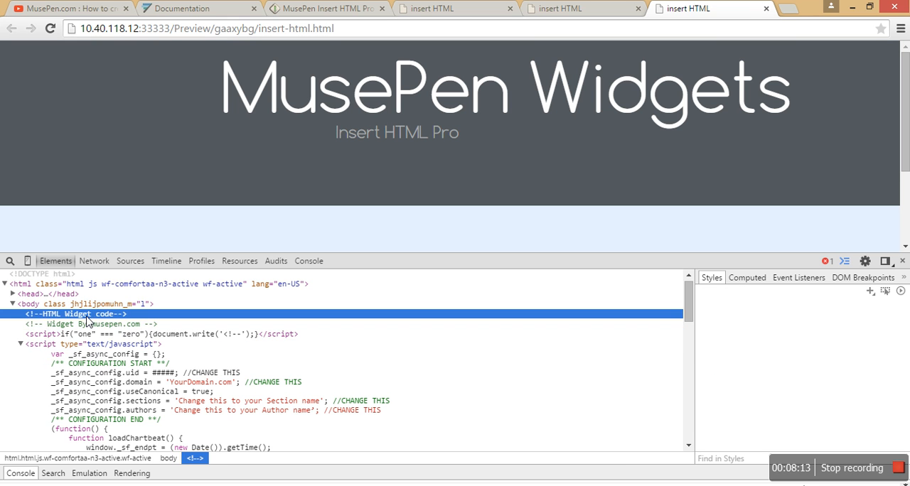
left_click(87, 325)
left_click(88, 335)
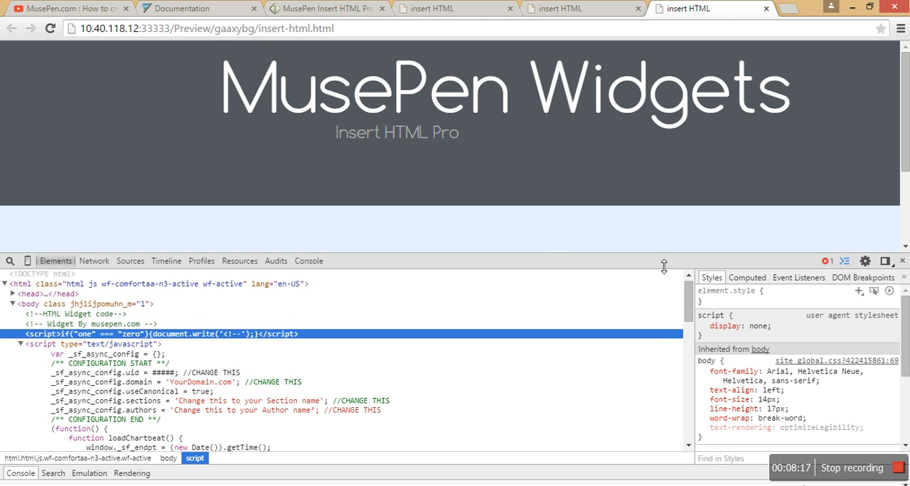
left_click(903, 261)
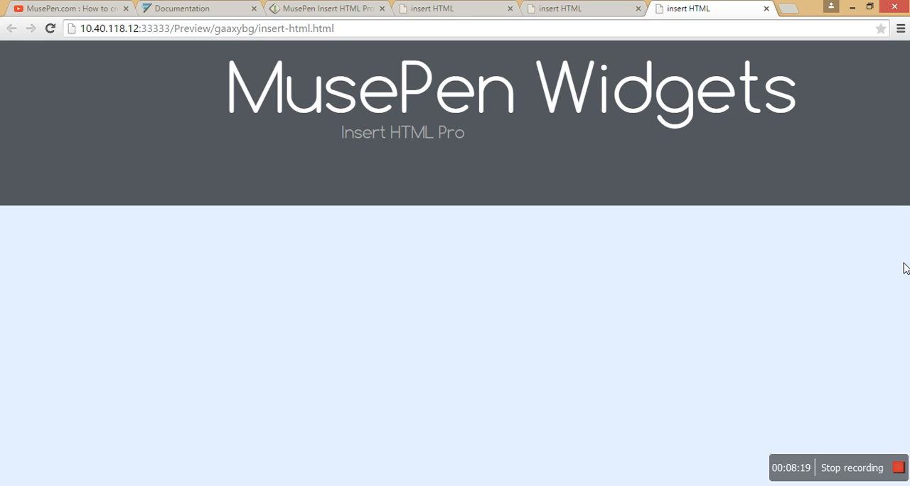